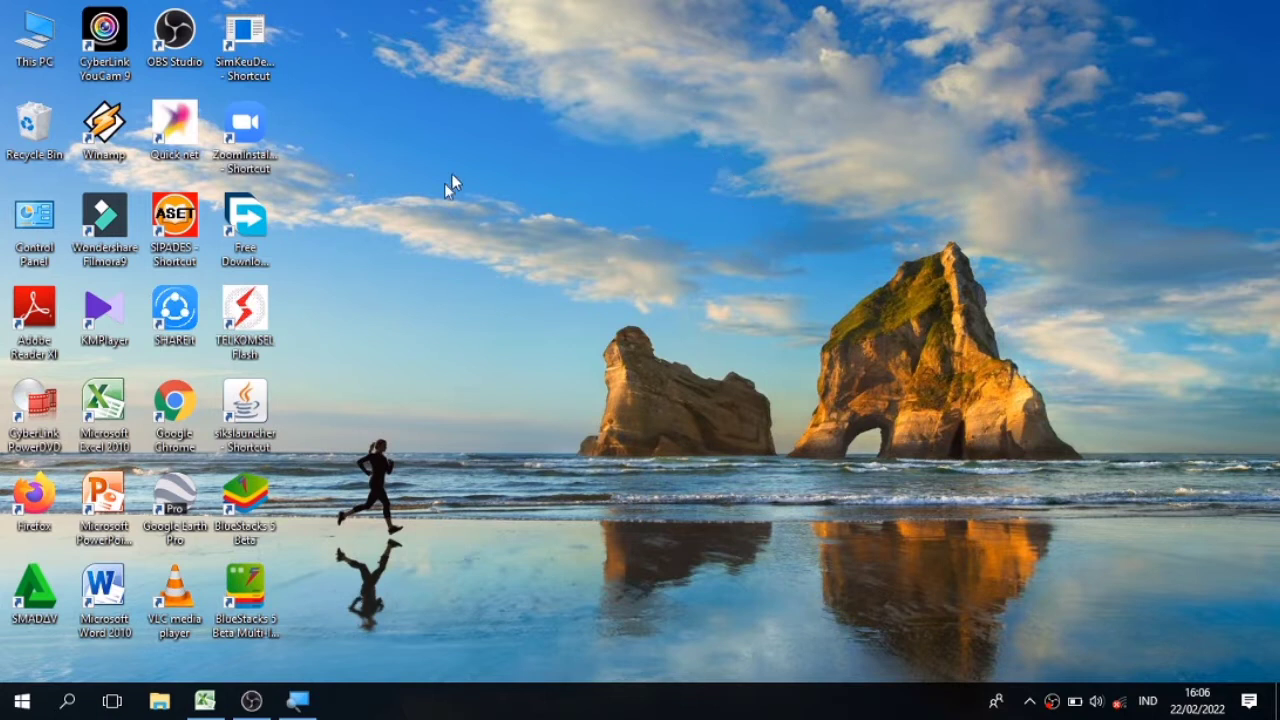
- Refresh the Windows desktop three times from its right-click menu
right_click(477, 177)
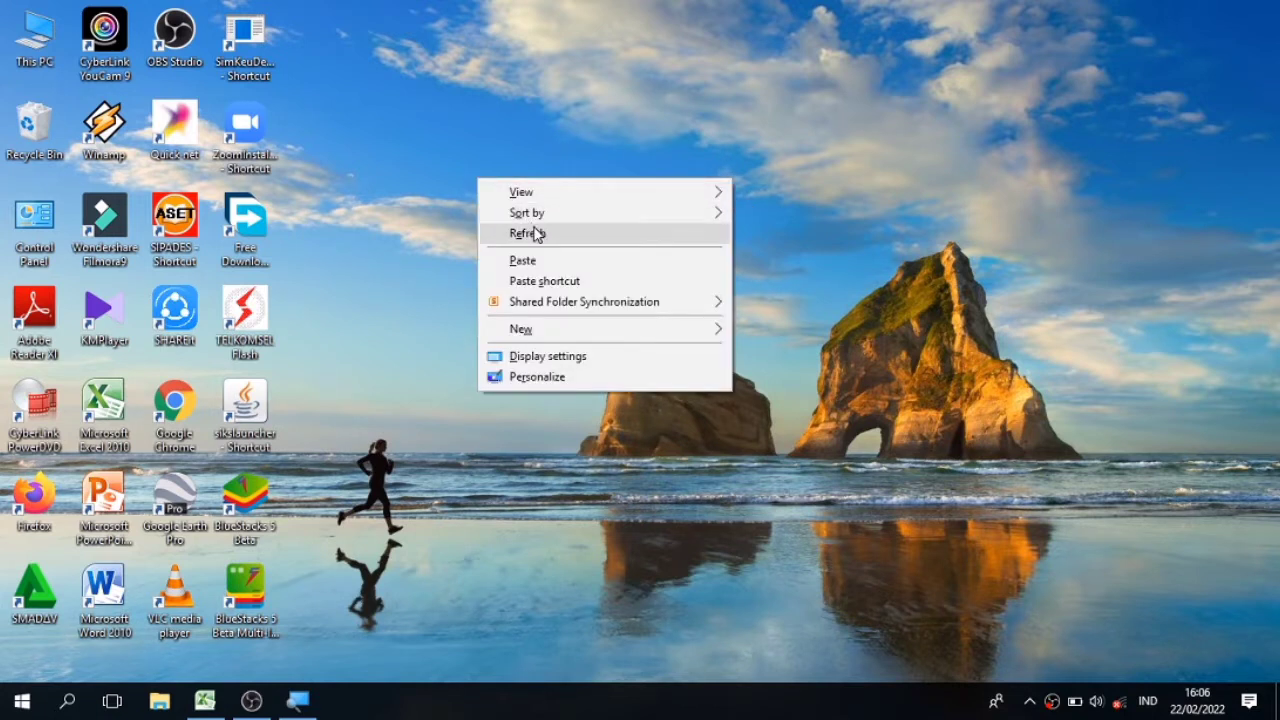
left_click(533, 226)
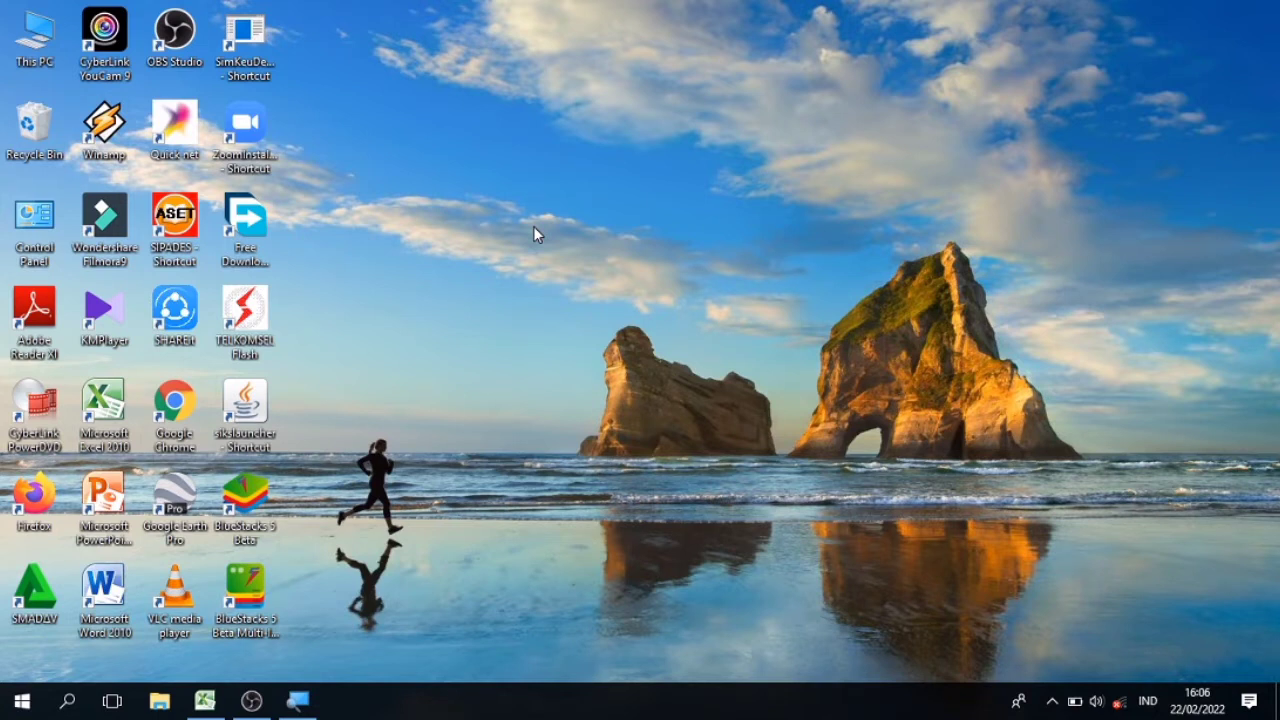
right_click(533, 227)
left_click(584, 283)
right_click(582, 284)
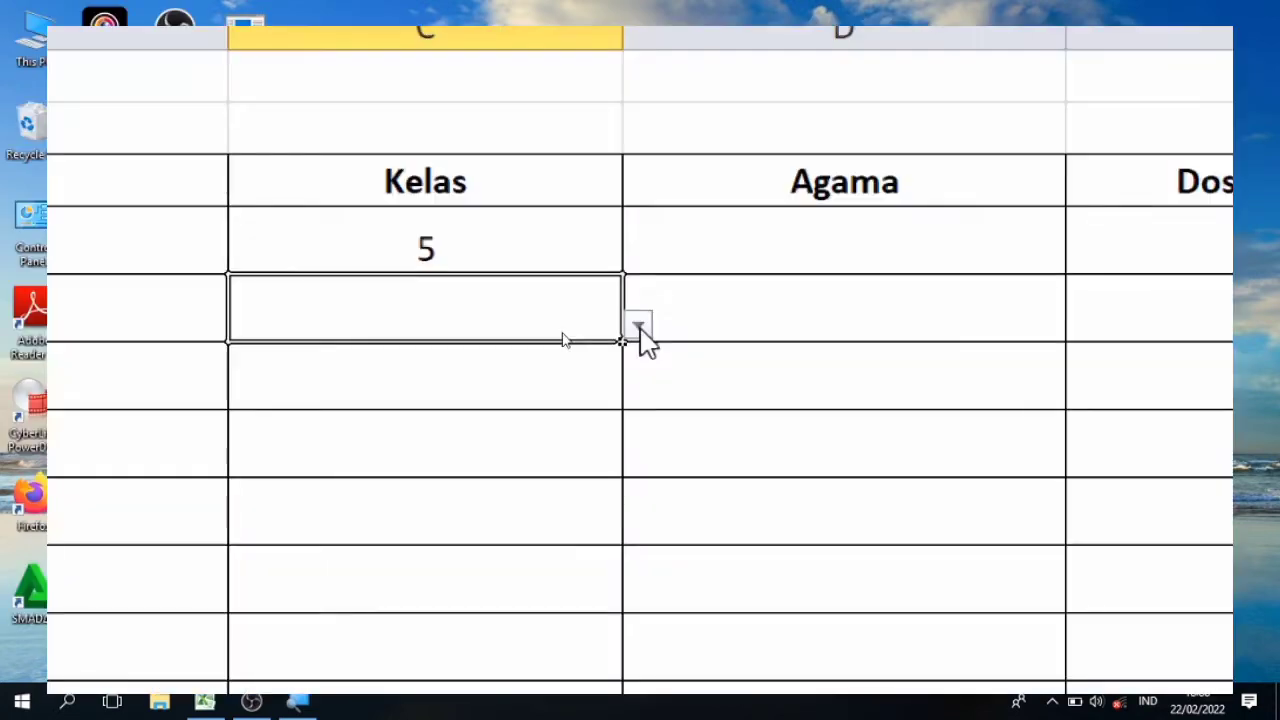
left_click(640, 330)
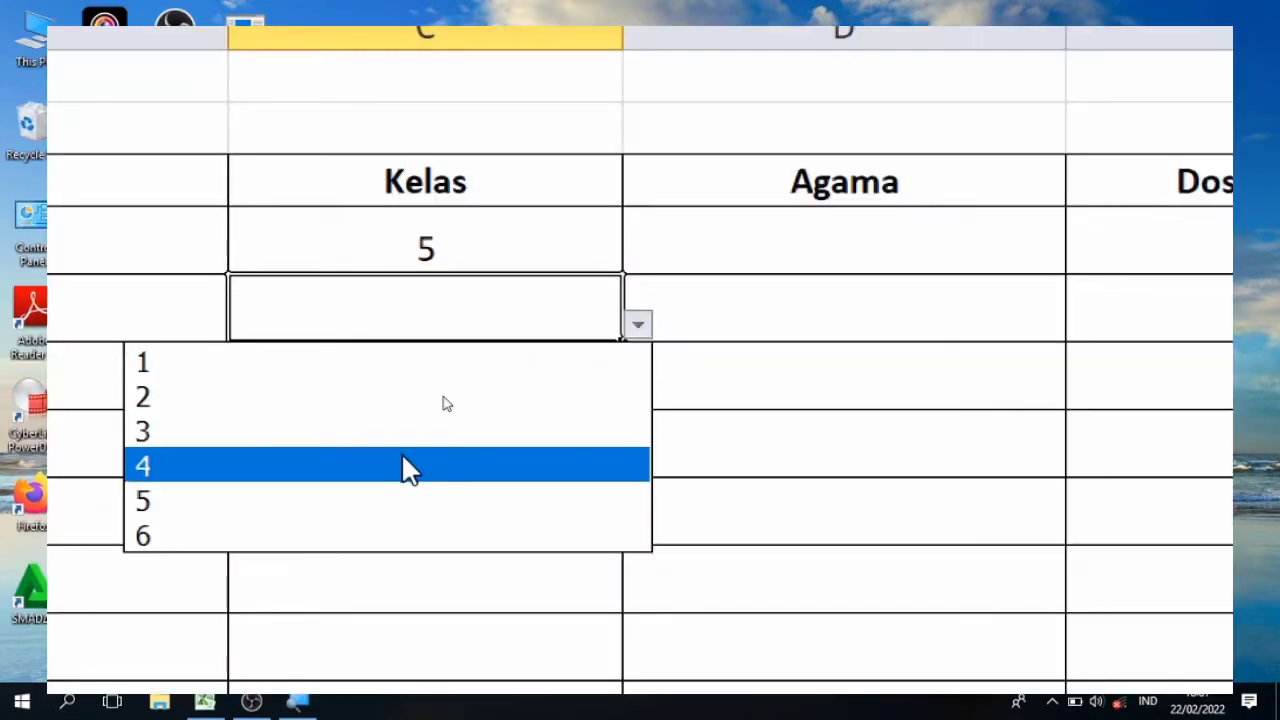
- Pick 4 for a Kelas cell, then Kristen and Katolik for two Agama cells
left_click(403, 462)
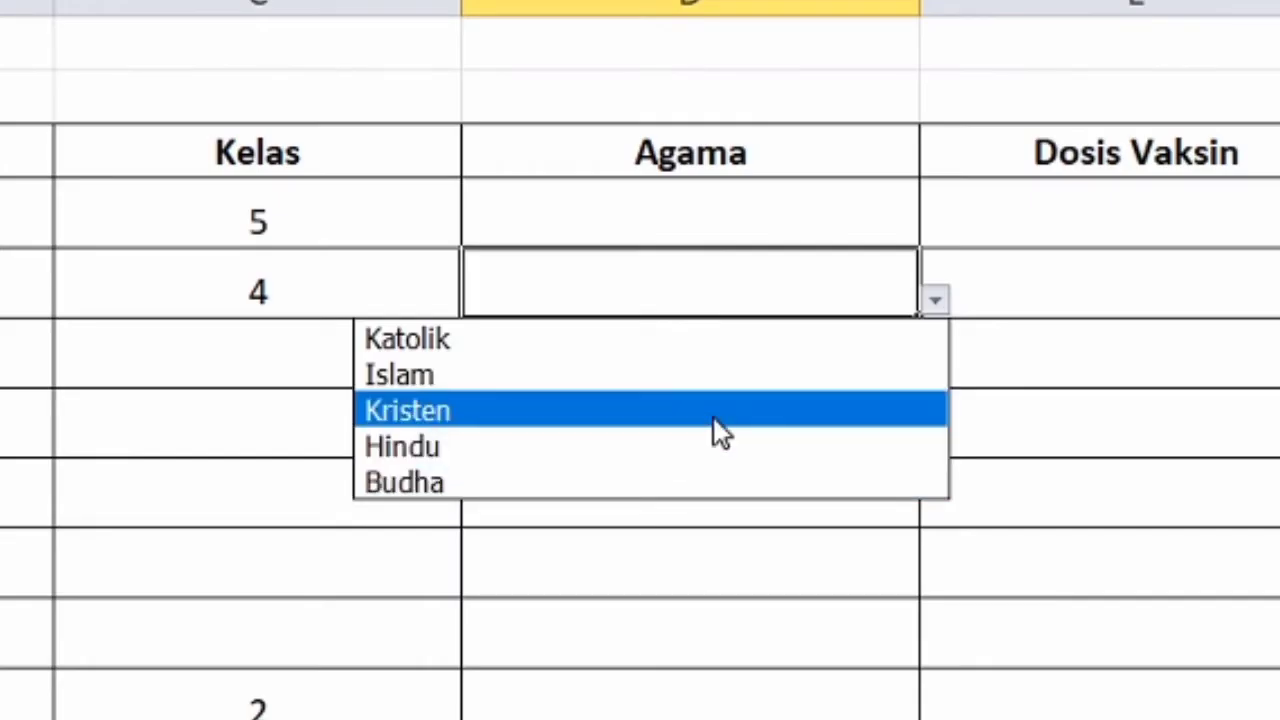
left_click(713, 411)
left_click(770, 200)
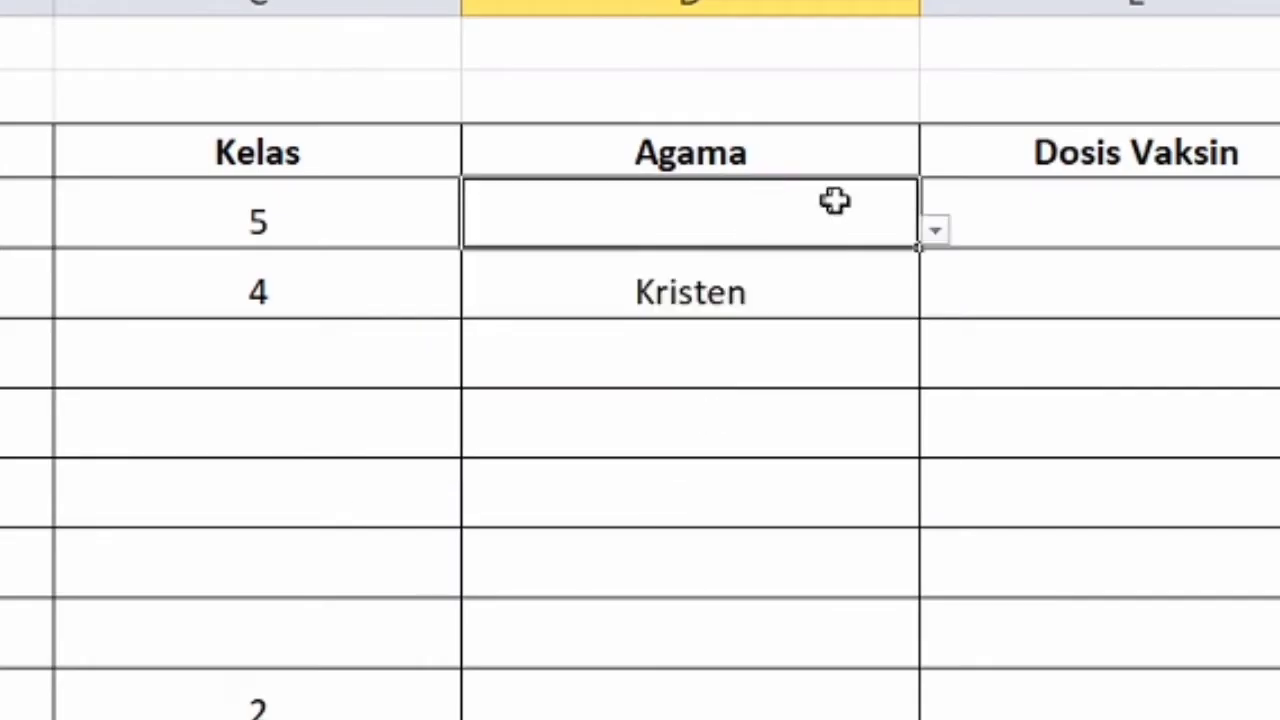
left_click(933, 234)
left_click(722, 272)
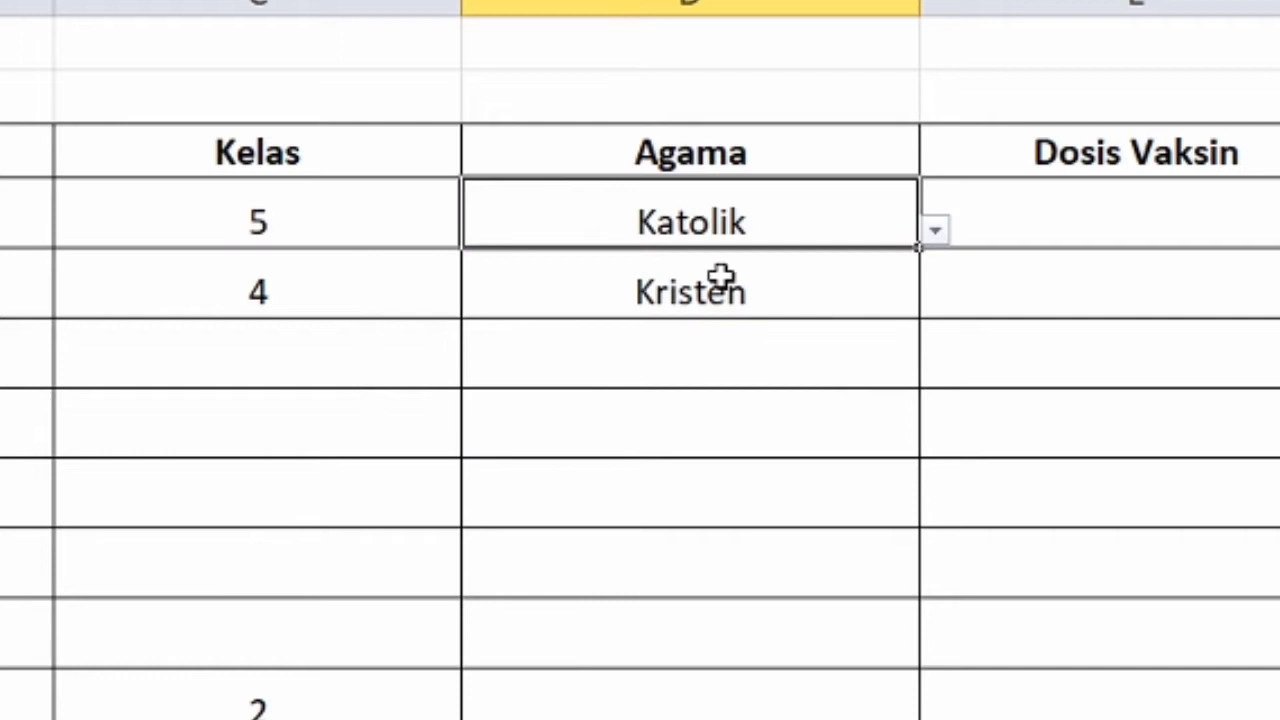
left_click(711, 400)
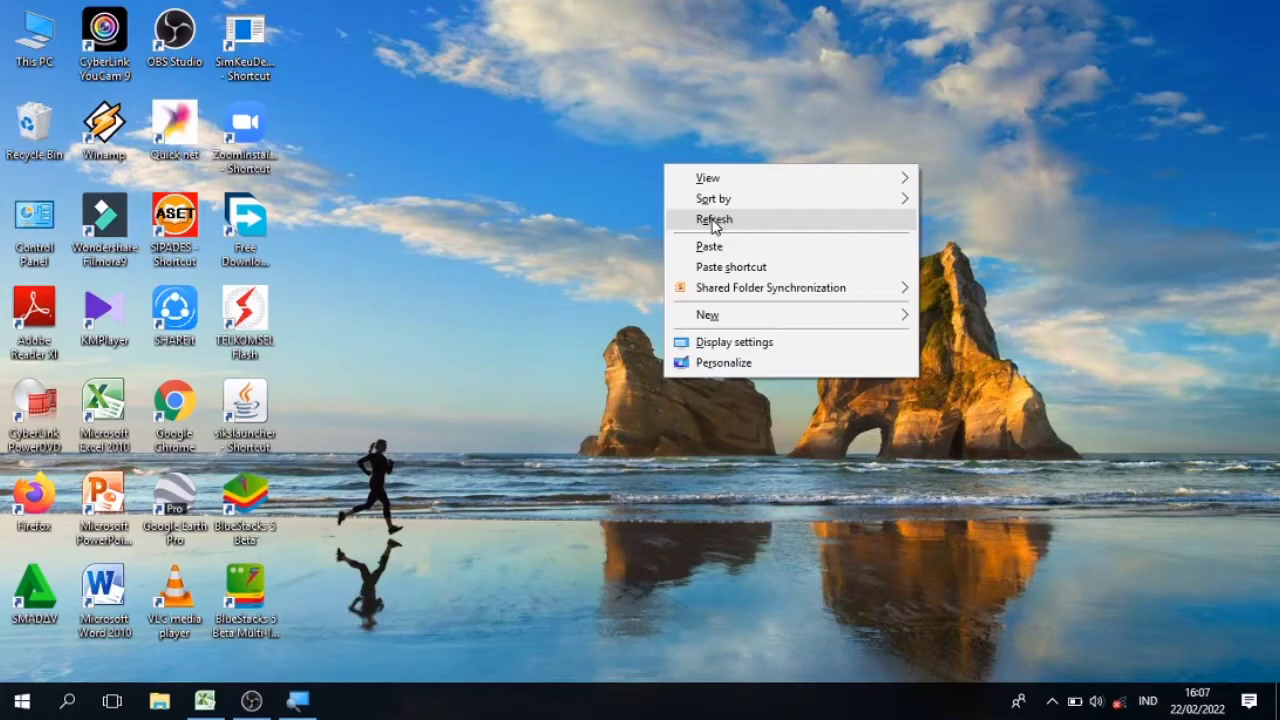
left_click(712, 219)
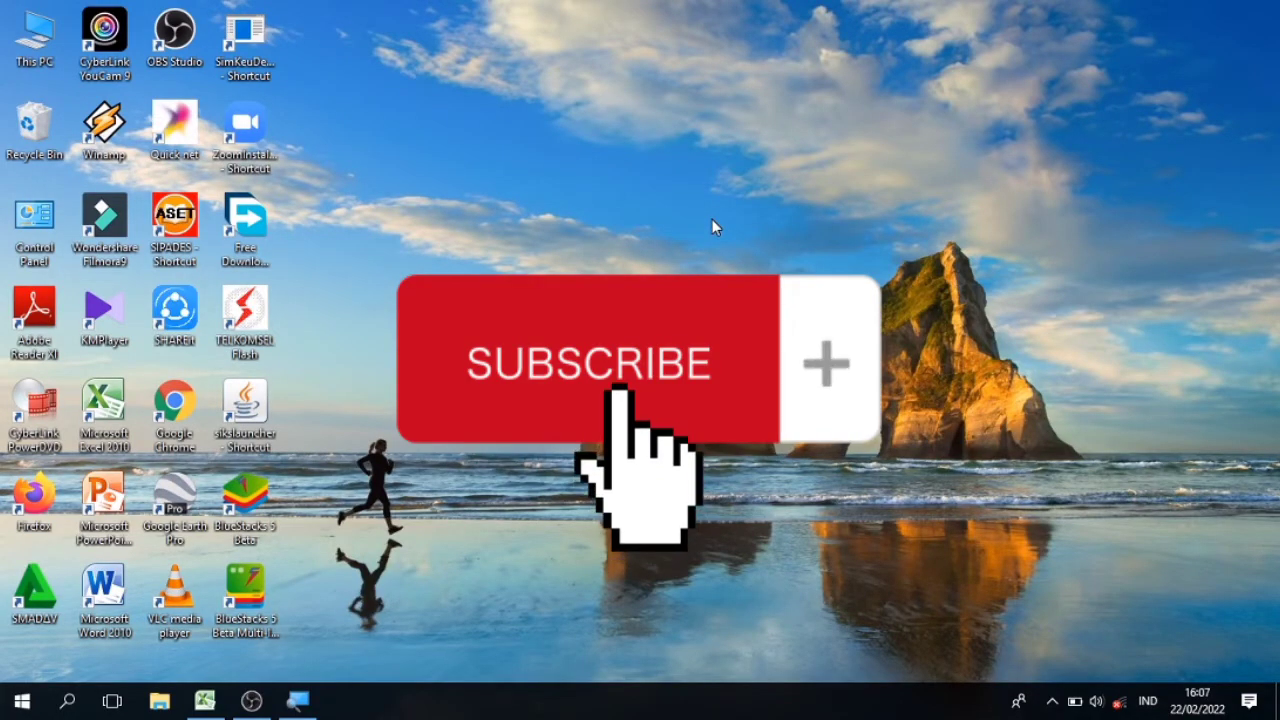
- Refresh the desktop twice, then restore the Book1 workbook from the taskbar
right_click(463, 128)
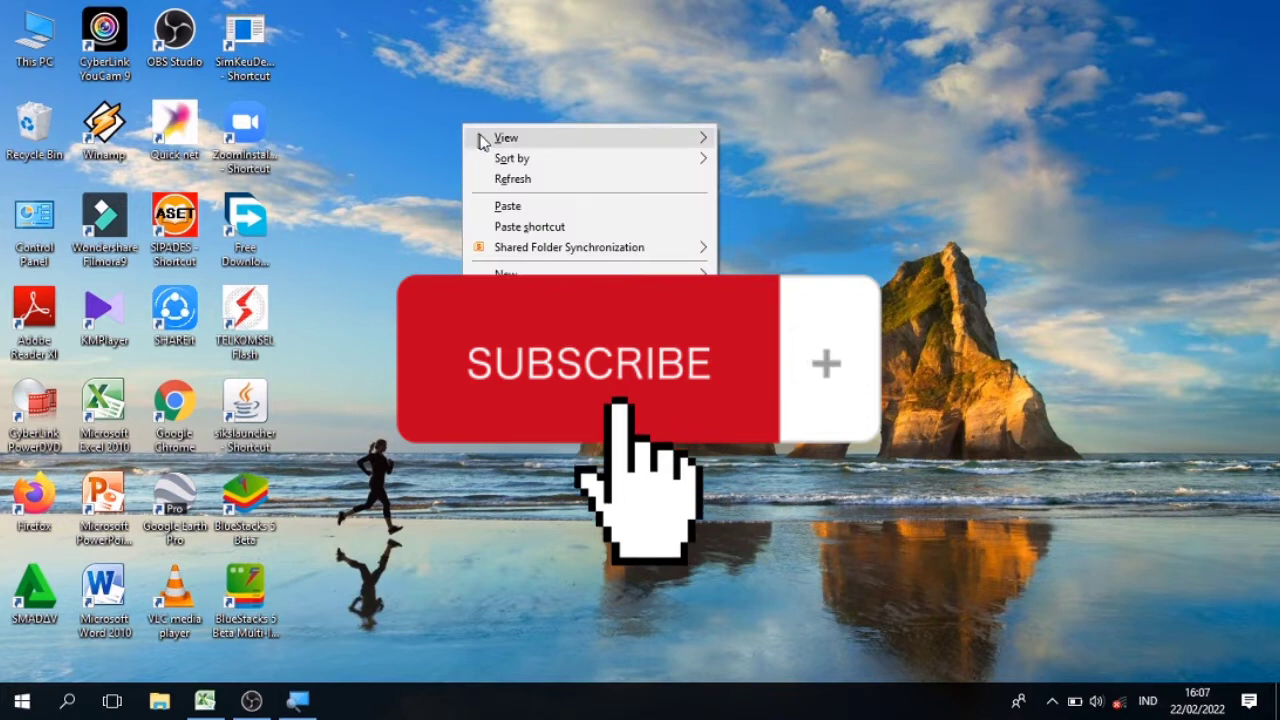
left_click(509, 179)
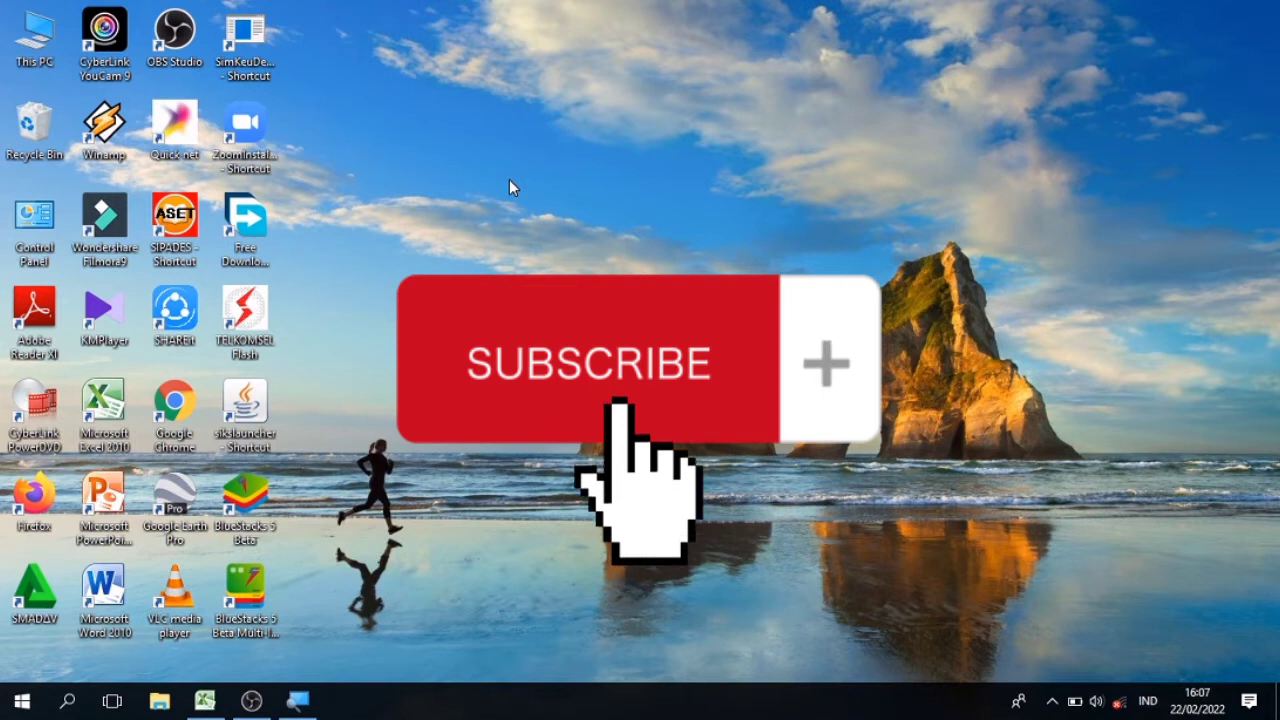
right_click(467, 48)
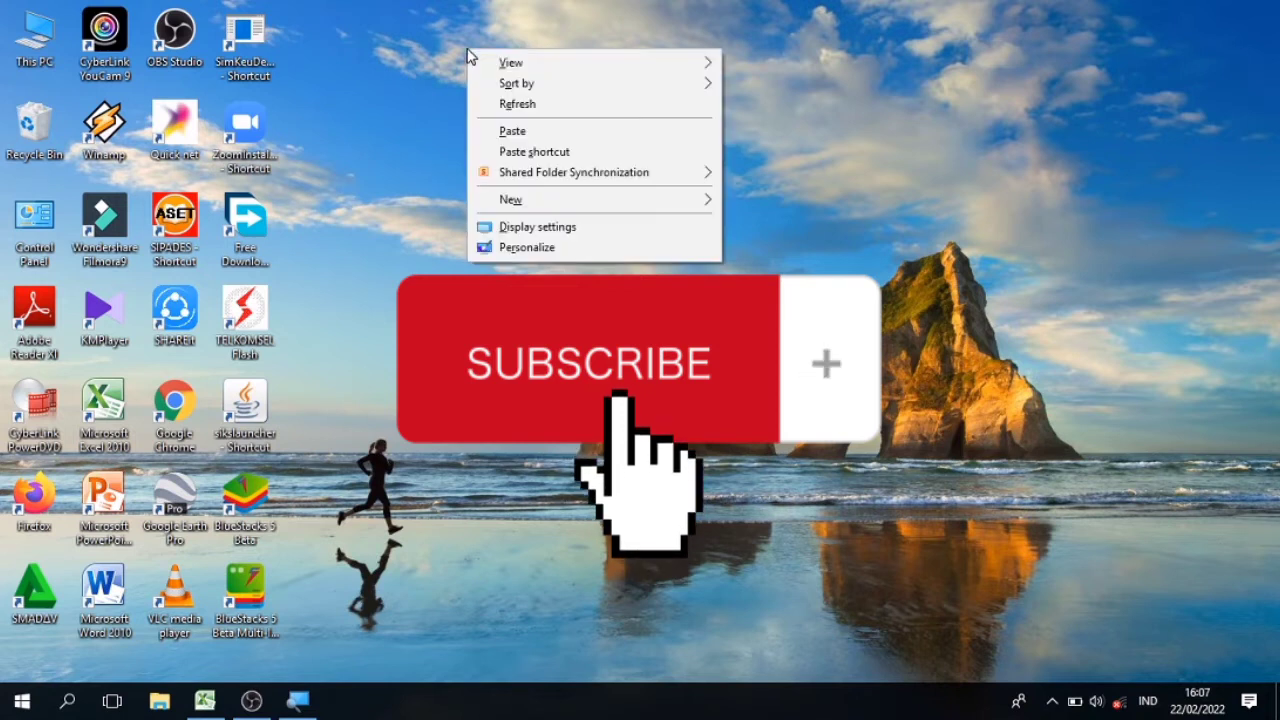
left_click(522, 100)
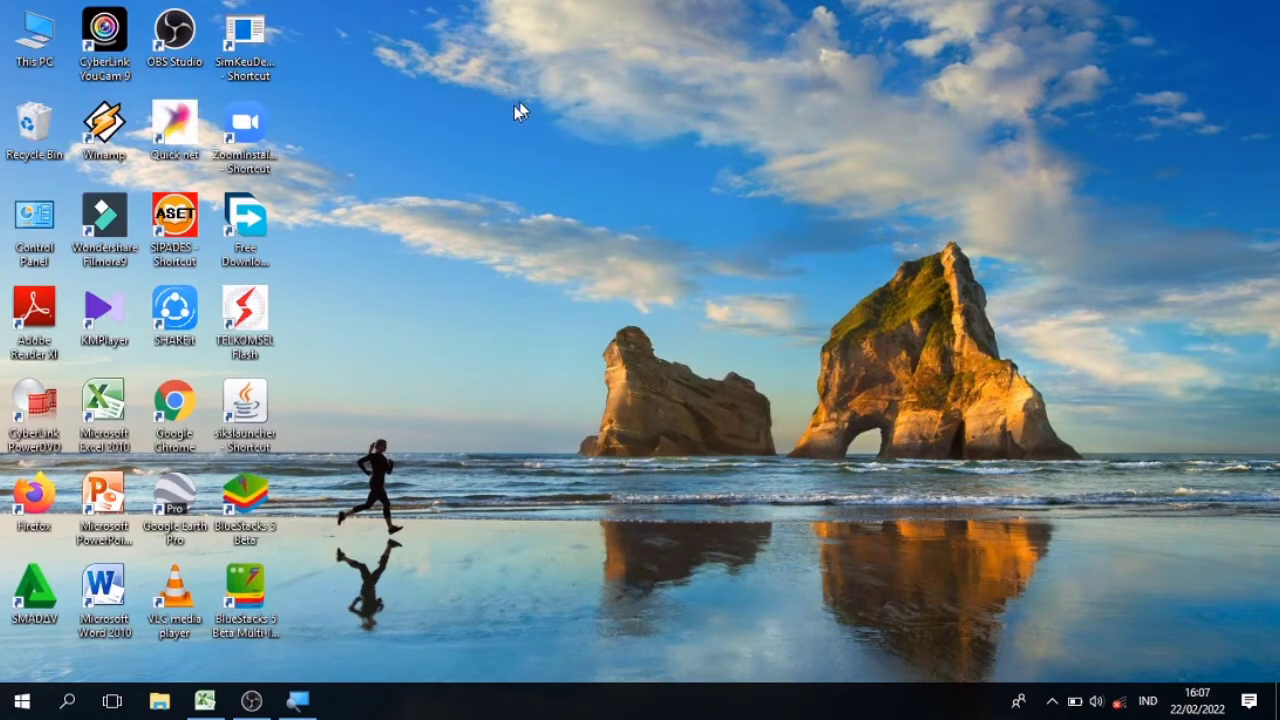
left_click(208, 698)
left_click(557, 369)
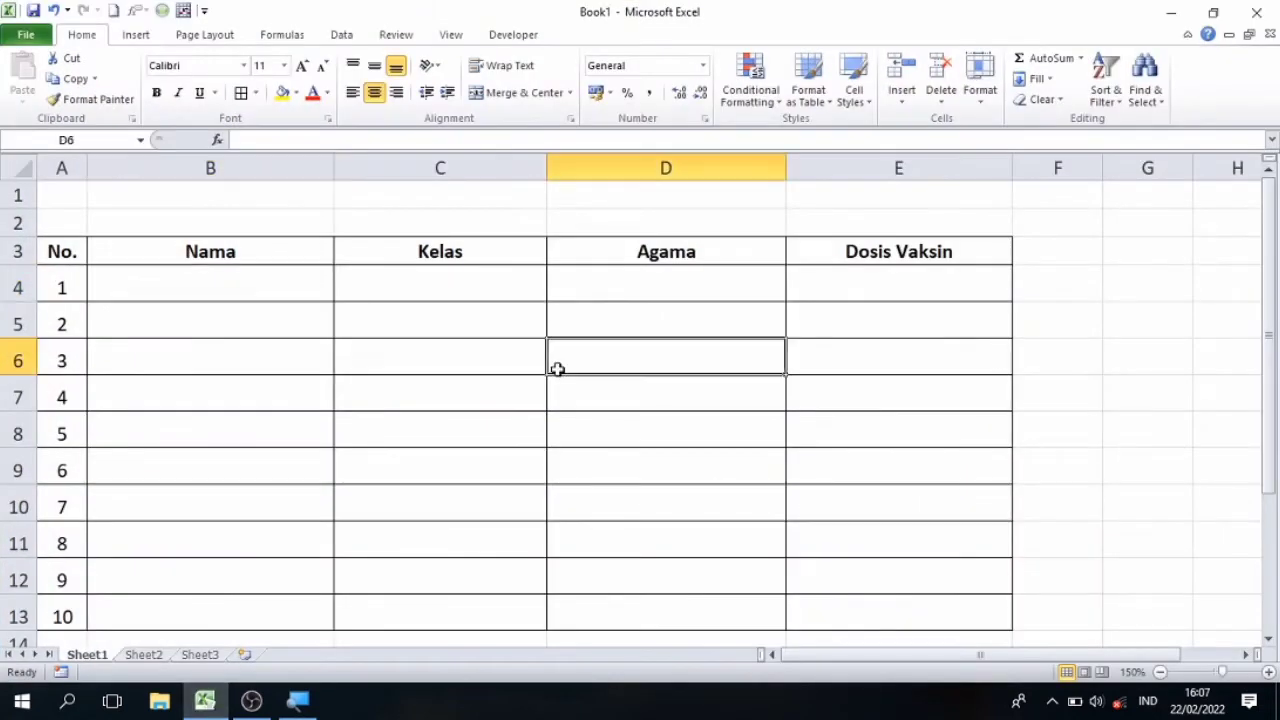
key("Left")
key("Left")
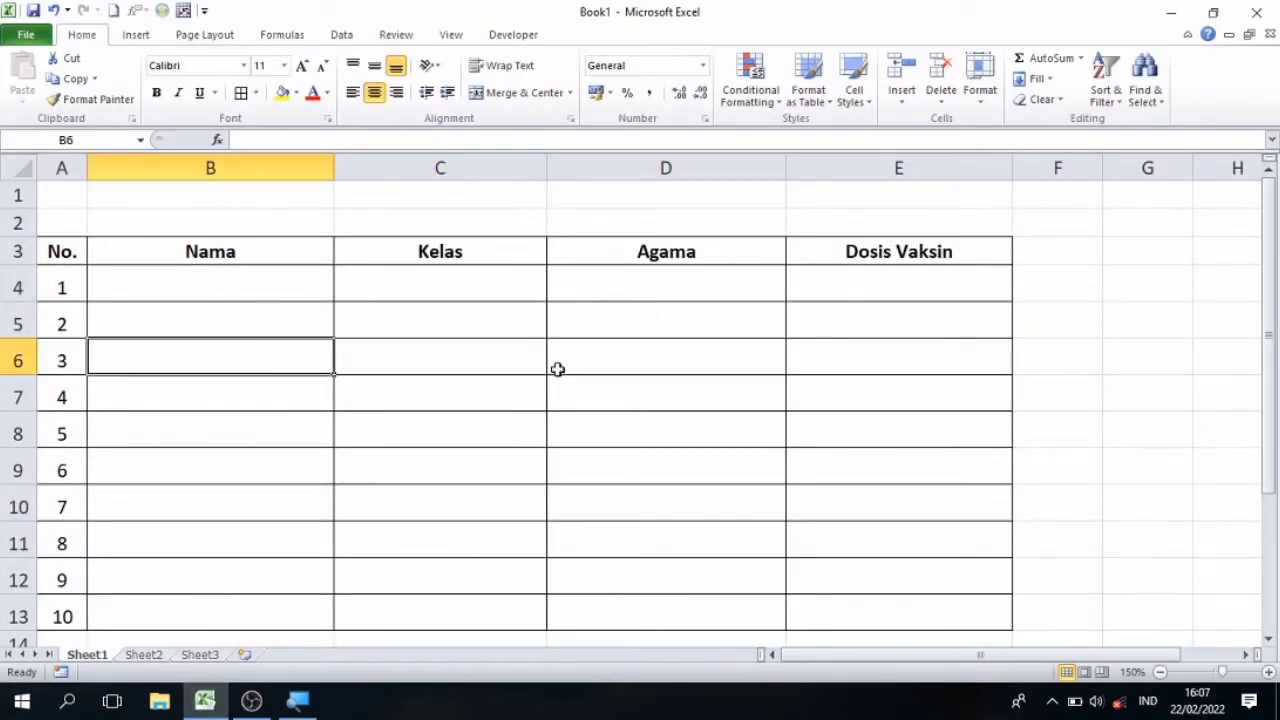
key("Left")
key("Up")
key("Right")
key("Right")
key("Up")
key("Down")
key("Down")
key("Down")
key("Down")
key("Down")
key("Down")
key("Down")
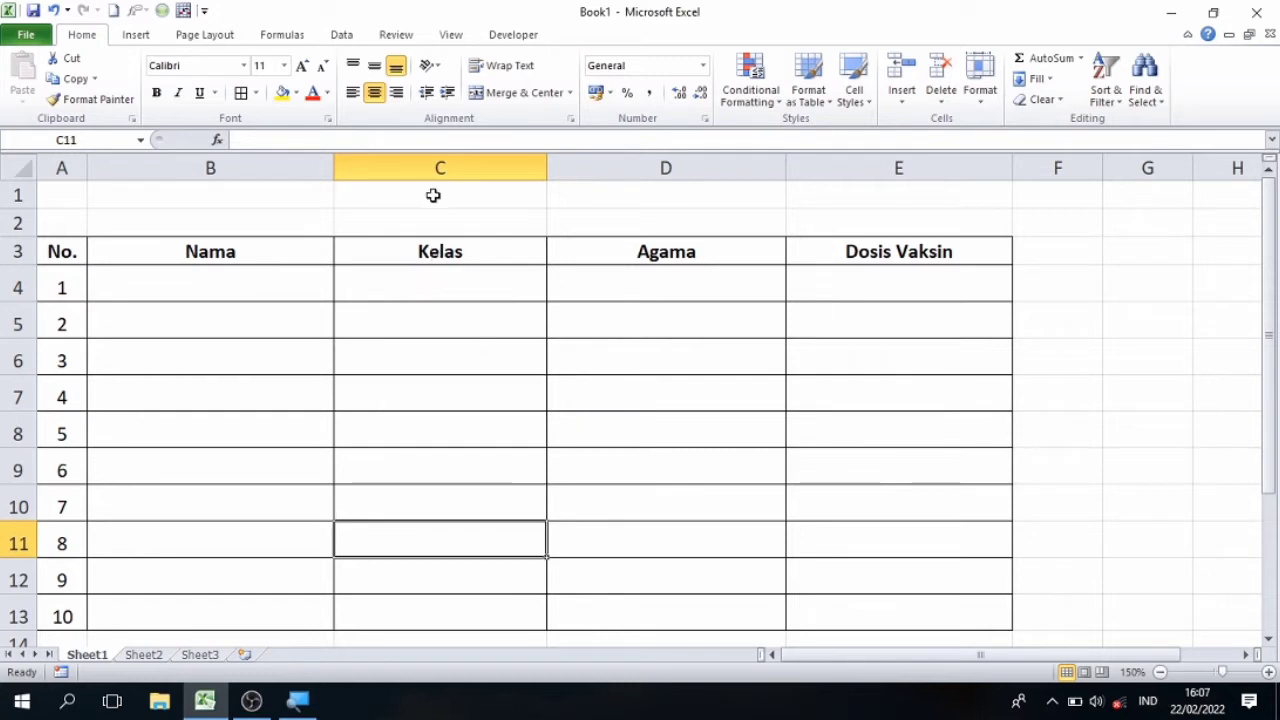
left_click(435, 246)
key("Right")
key("Right")
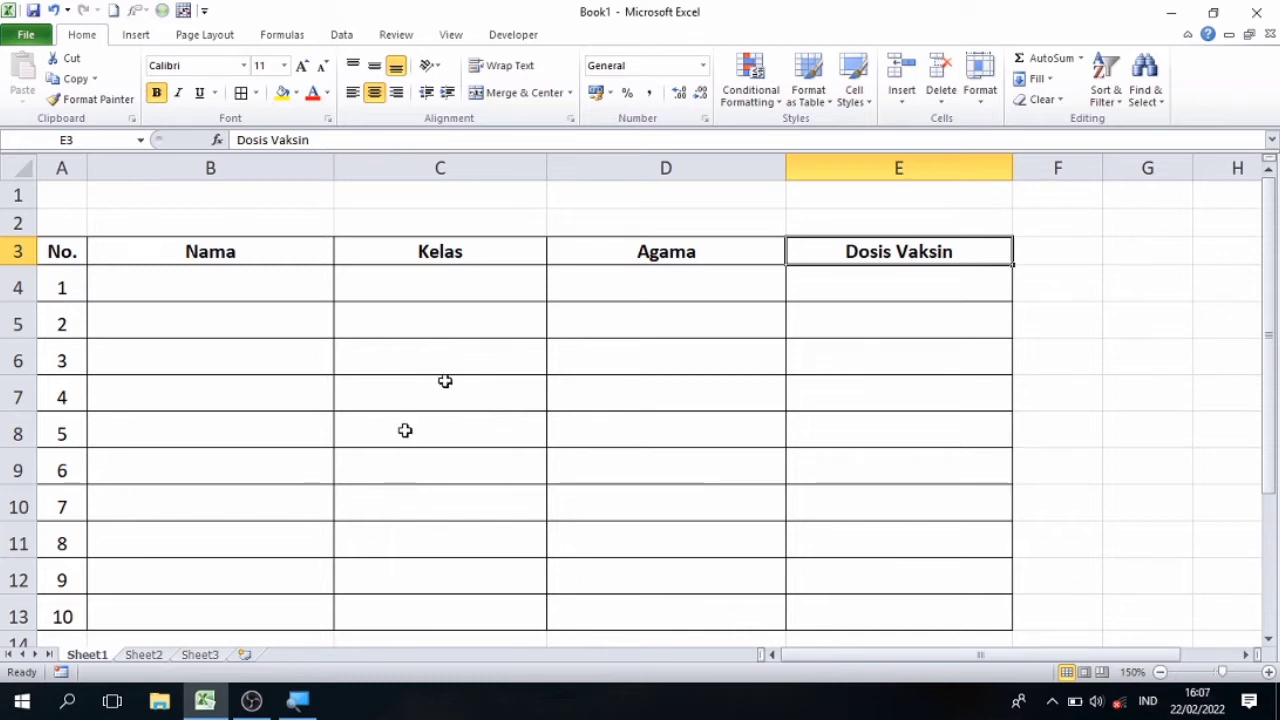
left_click(397, 471)
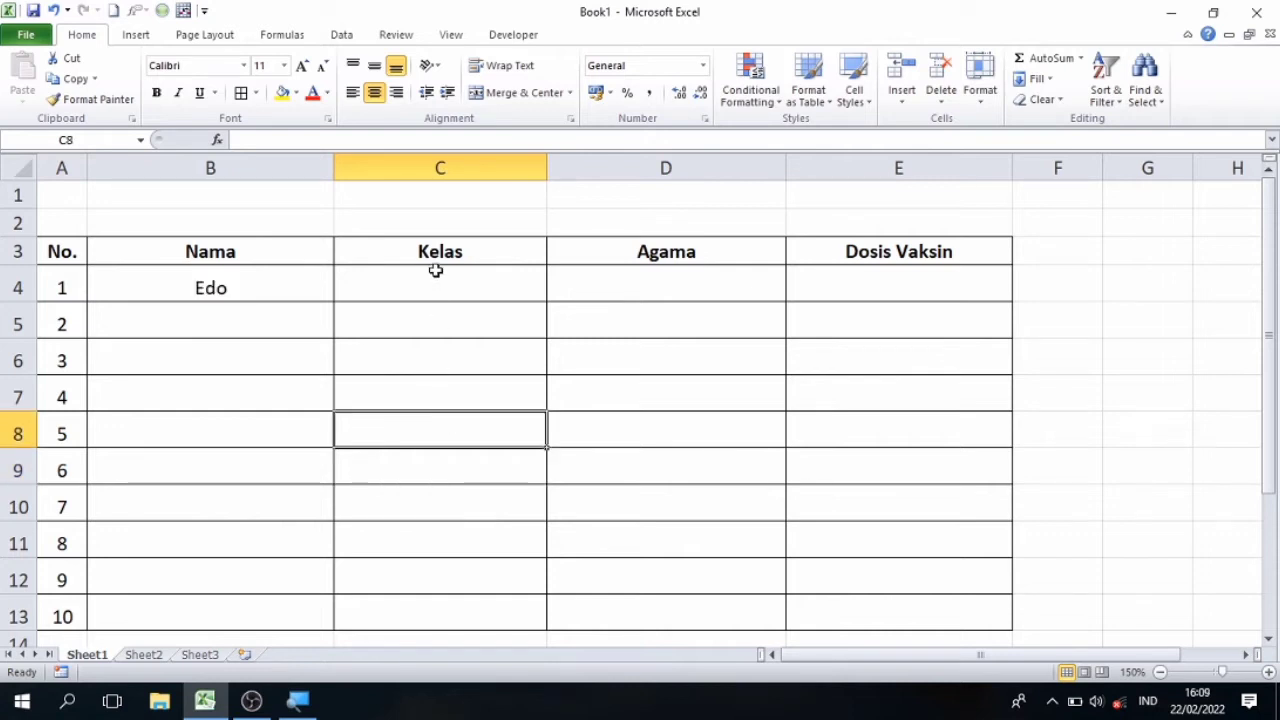
- Select the Kelas range C4:C13
left_click(436, 271)
key("shift+Down")
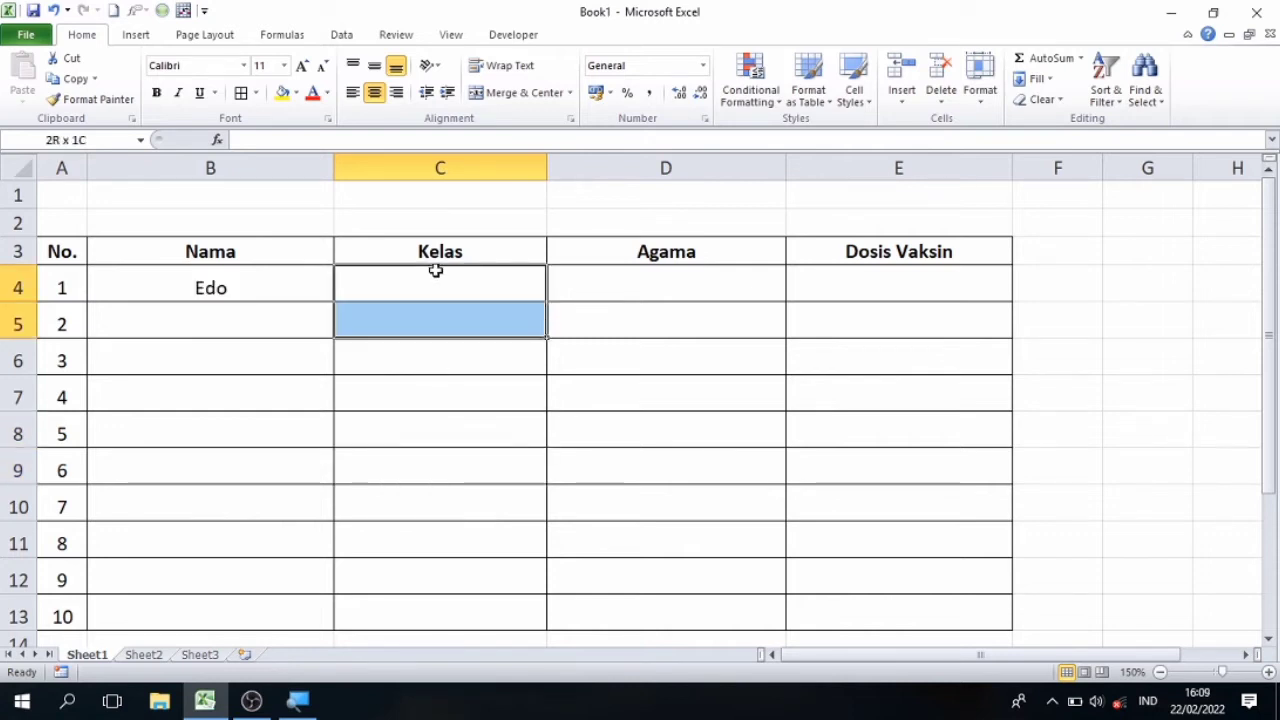
key("shift+Down")
key("shift+Down")
key("shift+Down")
key("shift+Down")
key("shift+Down")
key("shift+Down")
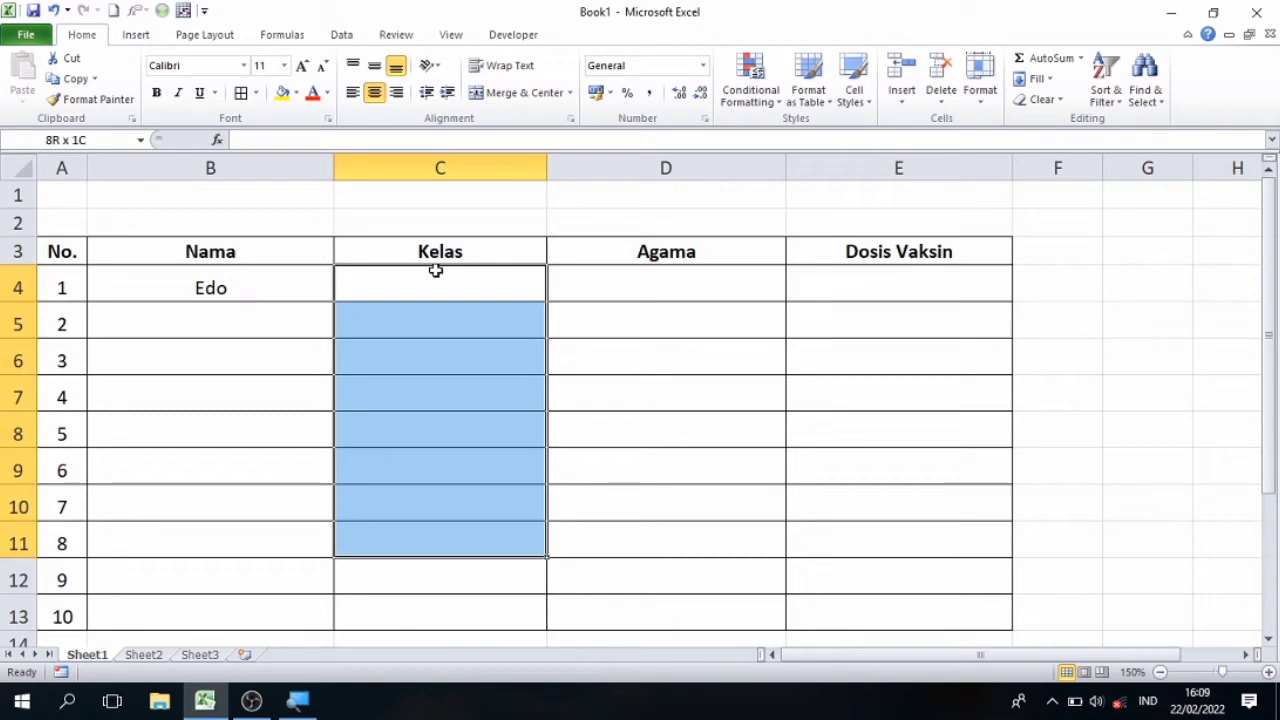
key("shift+Down")
key("shift+Down")
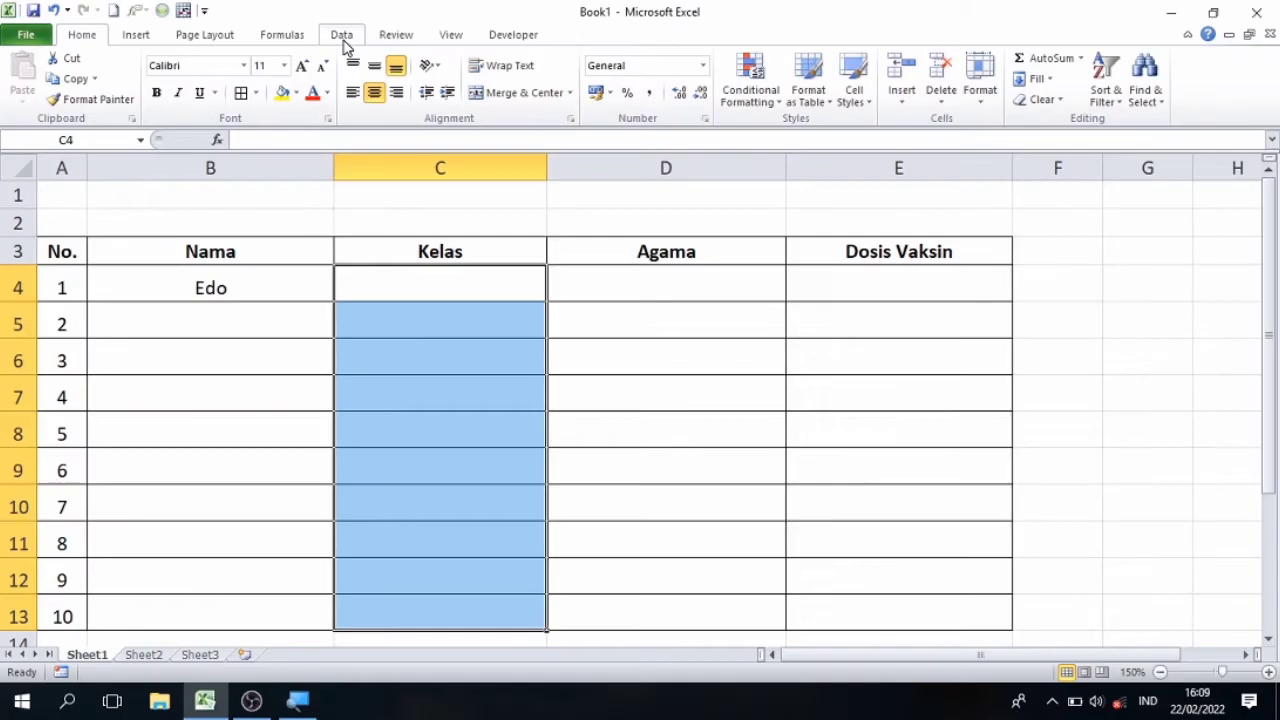
- Open Data Validation from the Data tab for the selected Kelas cells
left_click(342, 36)
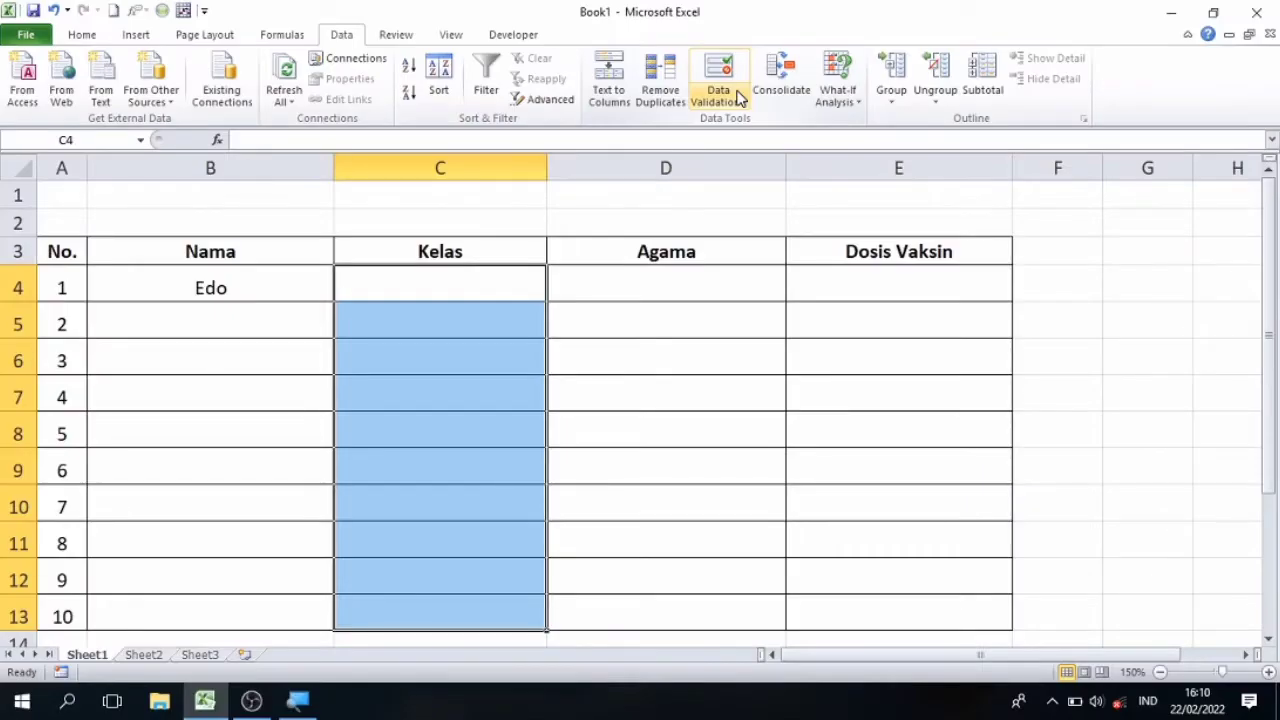
left_click(738, 88)
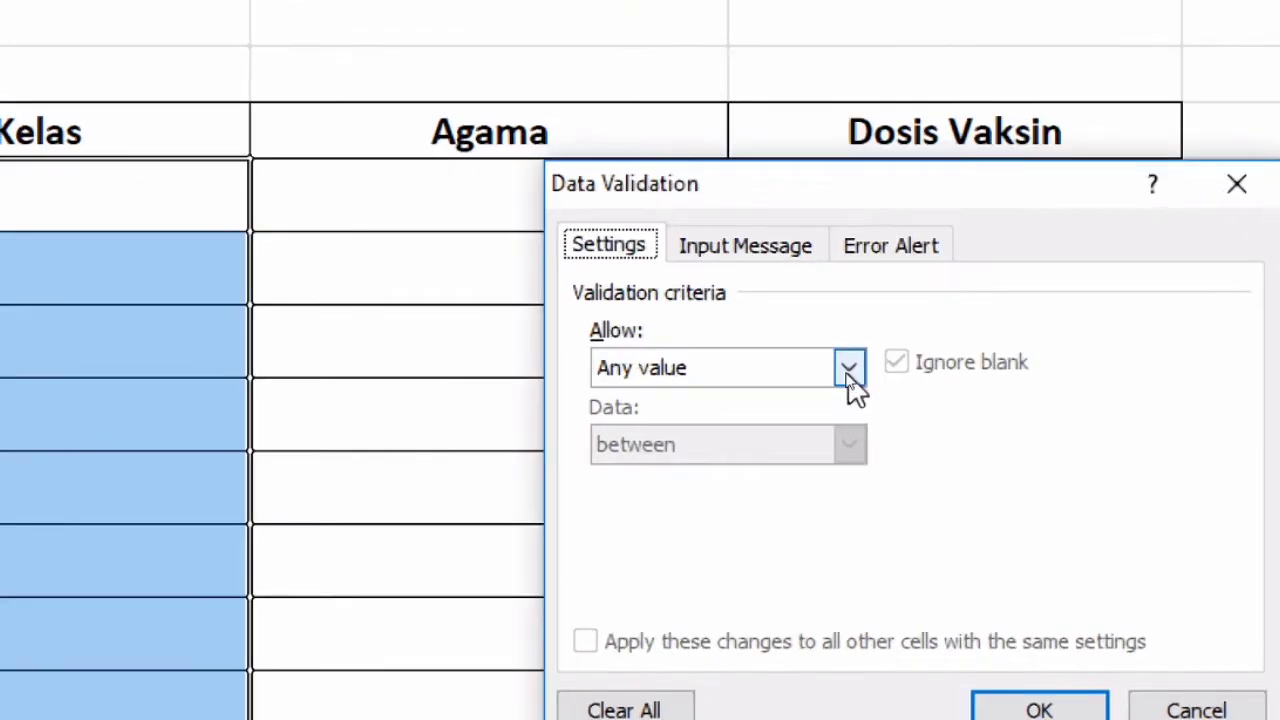
- Restrict C4:C13 to a List with source 1;2;3;4;5;6
left_click(849, 370)
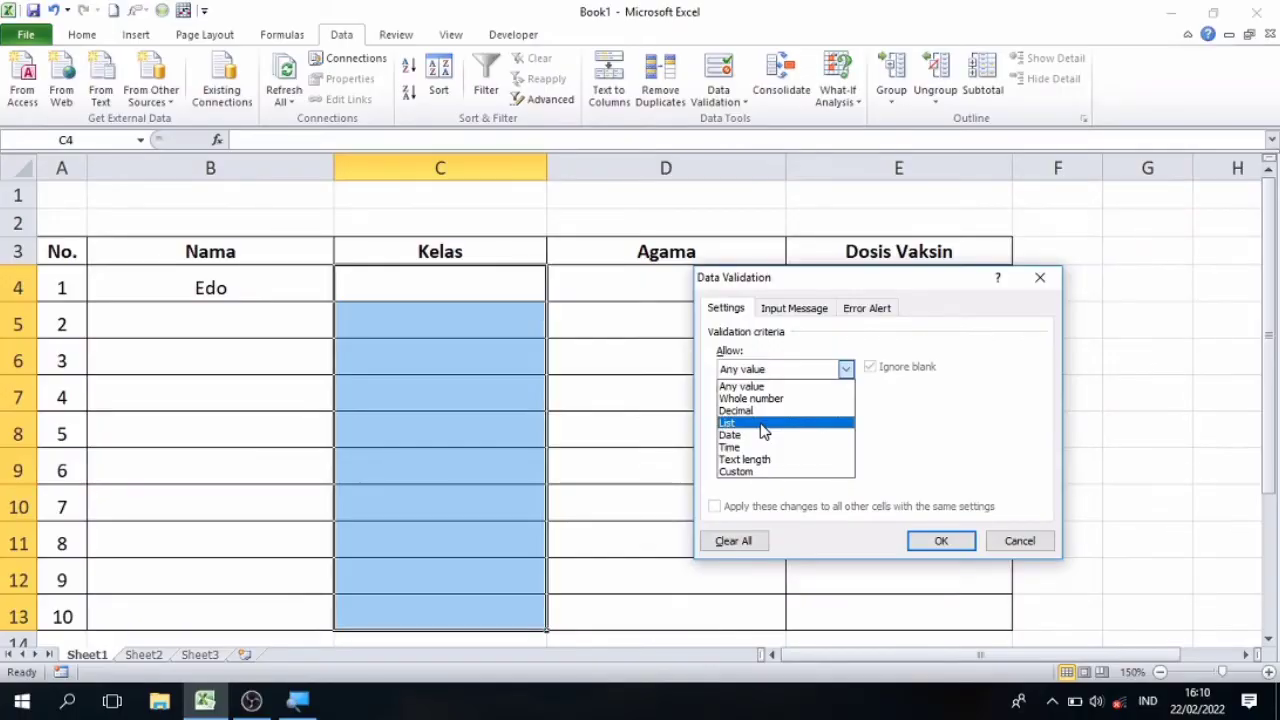
left_click(763, 430)
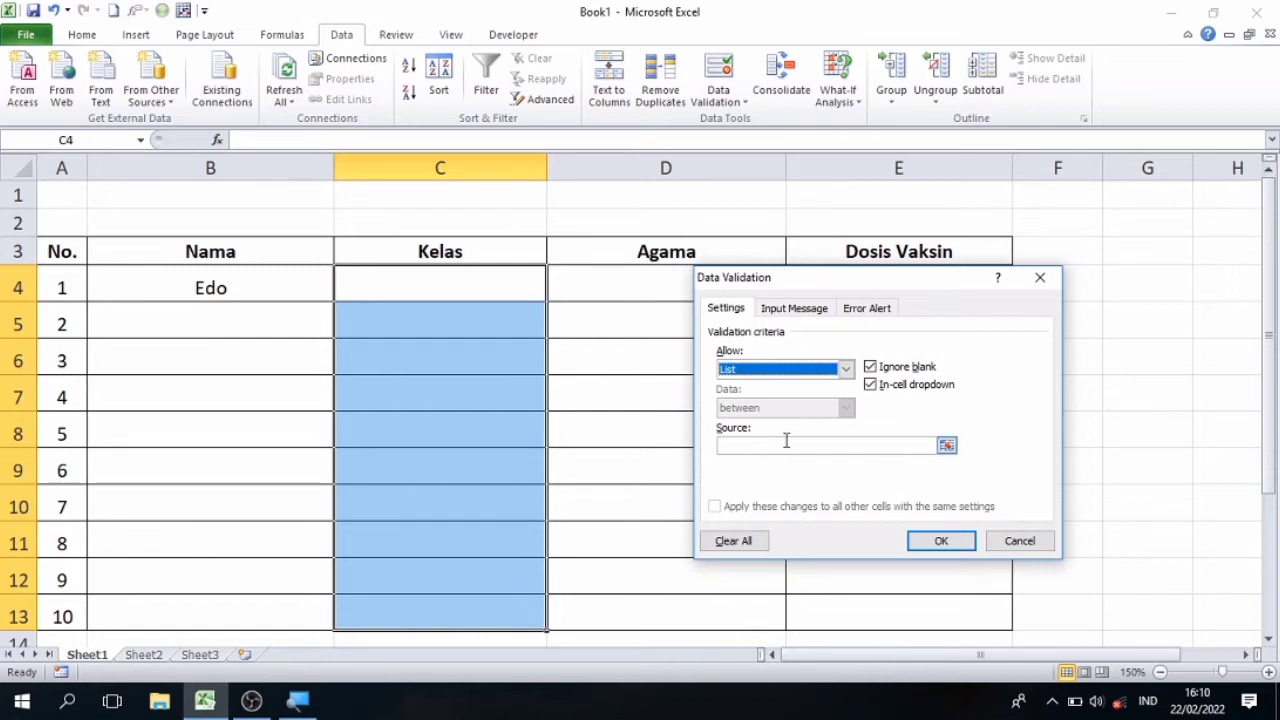
left_click(779, 445)
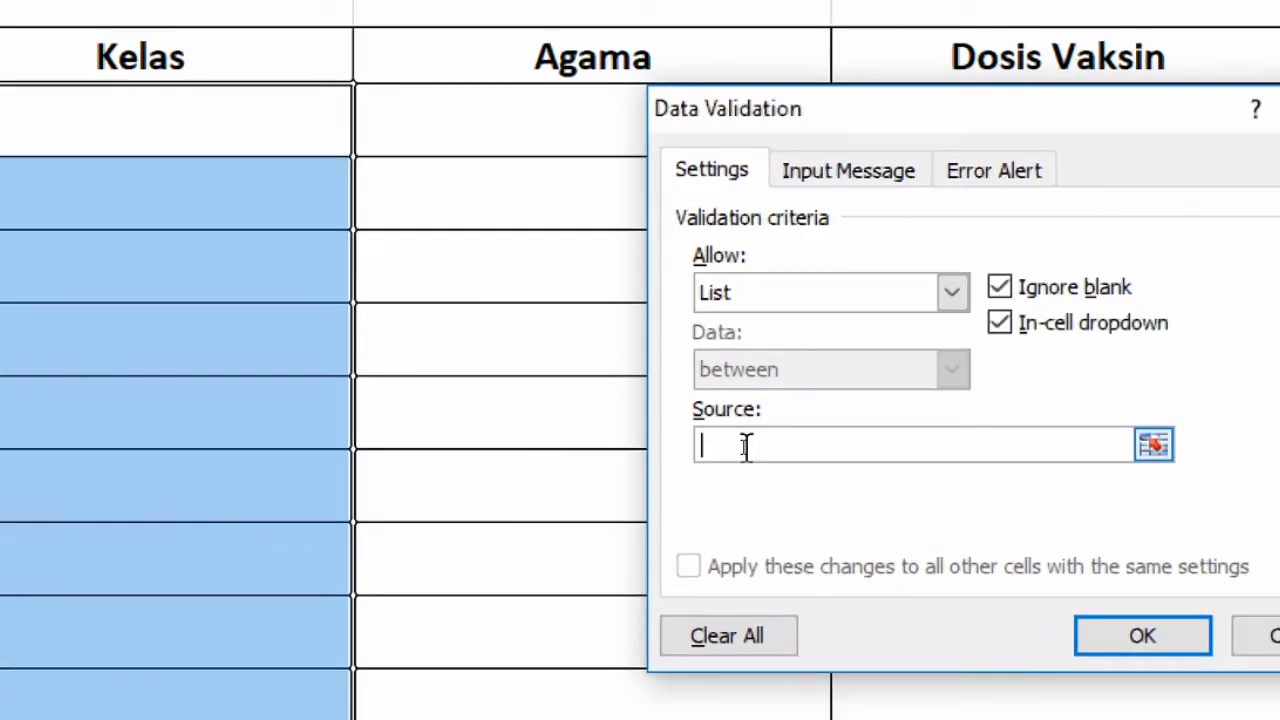
type("1")
type(";")
type("2;3;4")
type(";5;6")
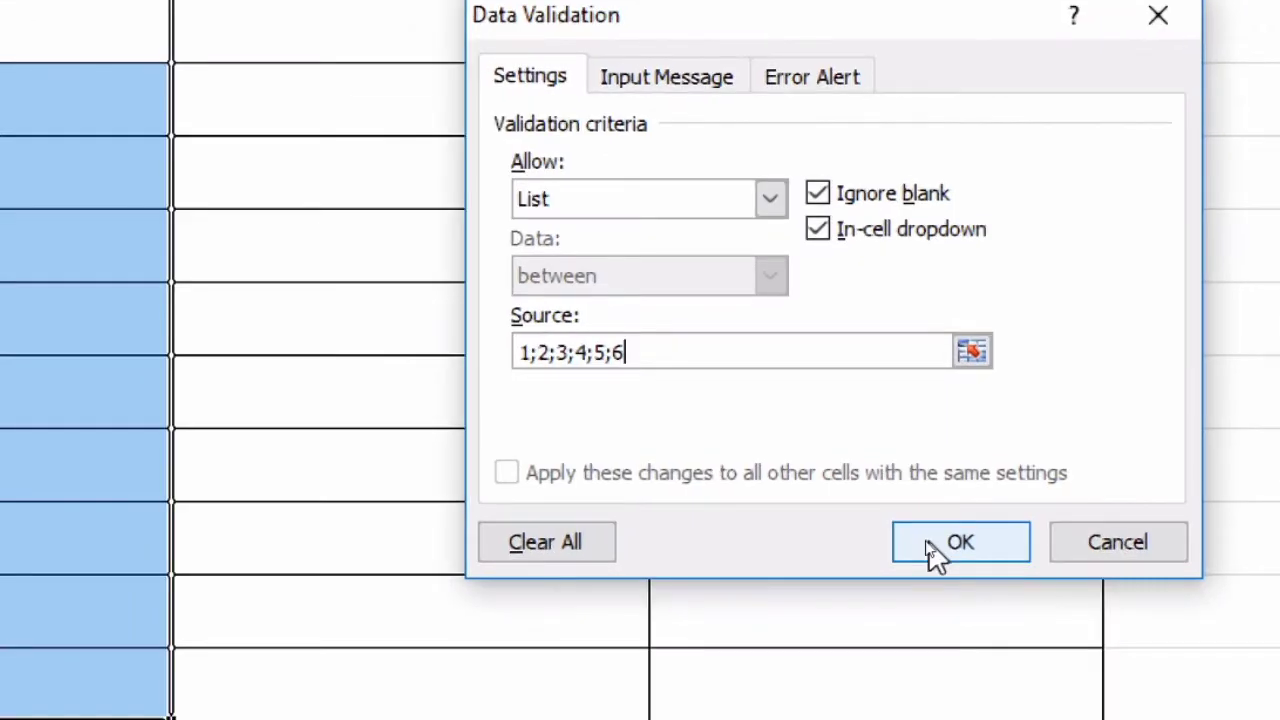
left_click(931, 550)
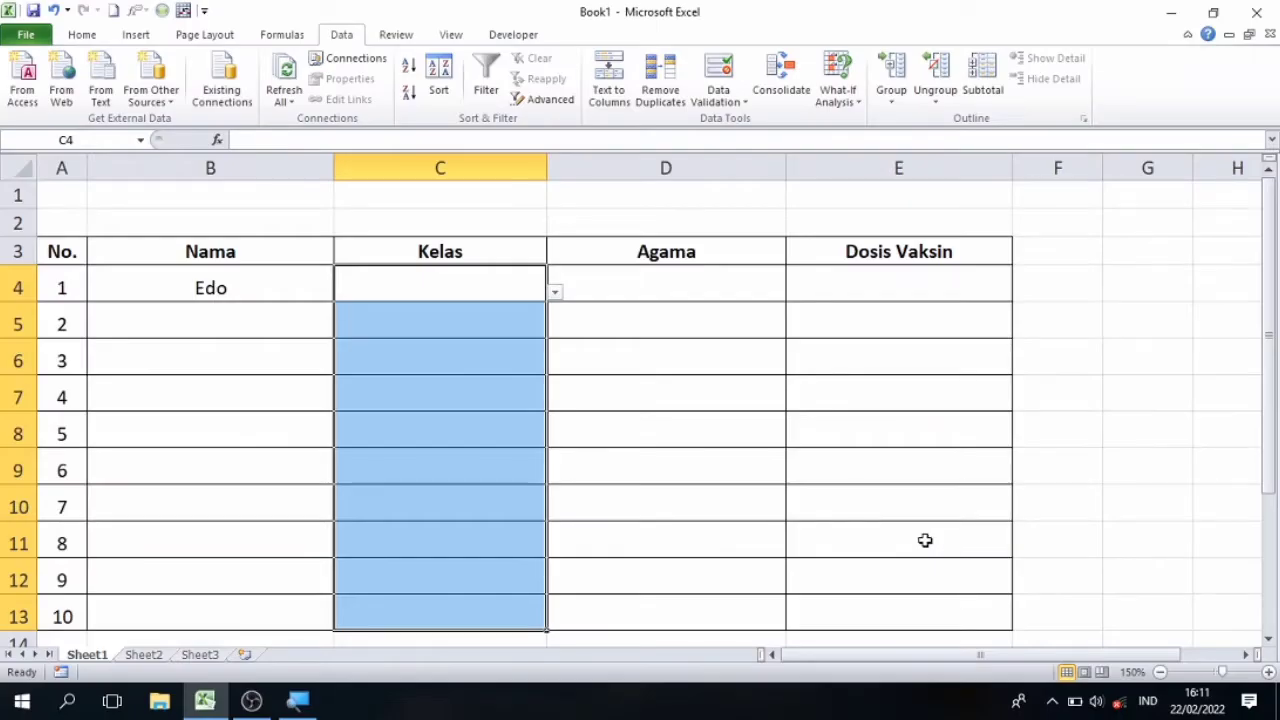
- Choose class 5 for C4 and class 4 for C5 from the dropdowns
left_click(517, 345)
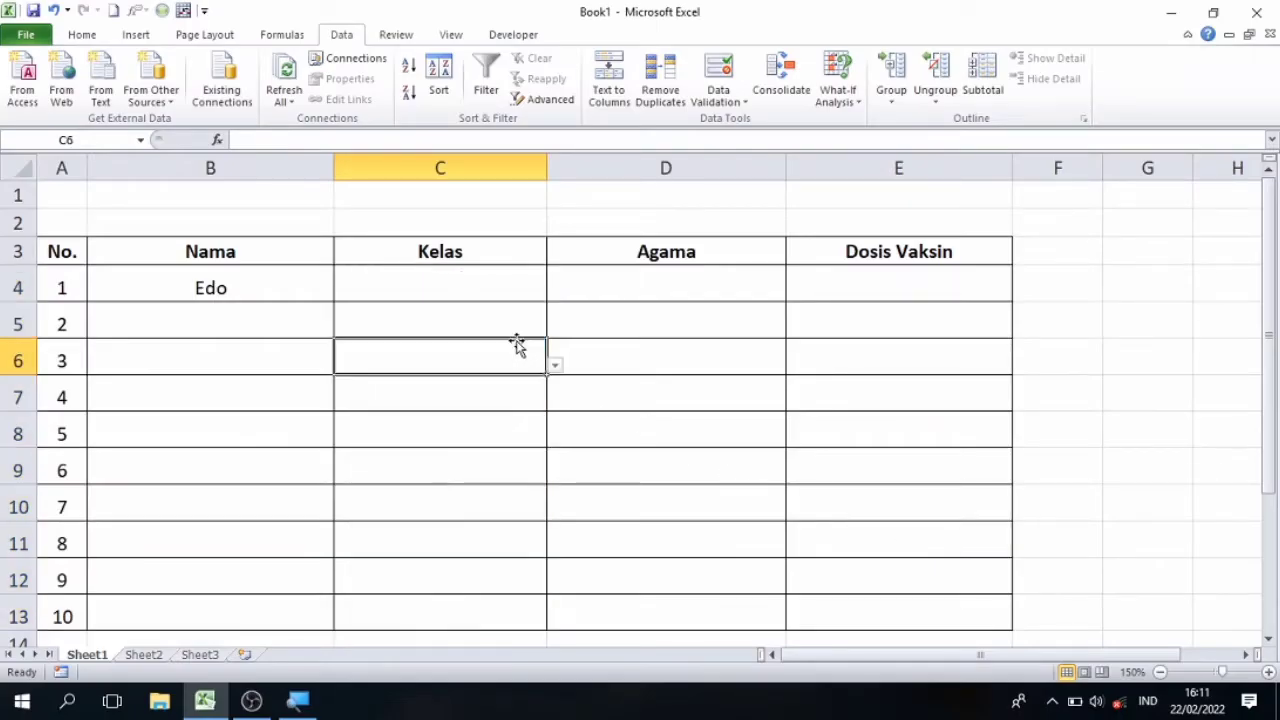
left_click(504, 290)
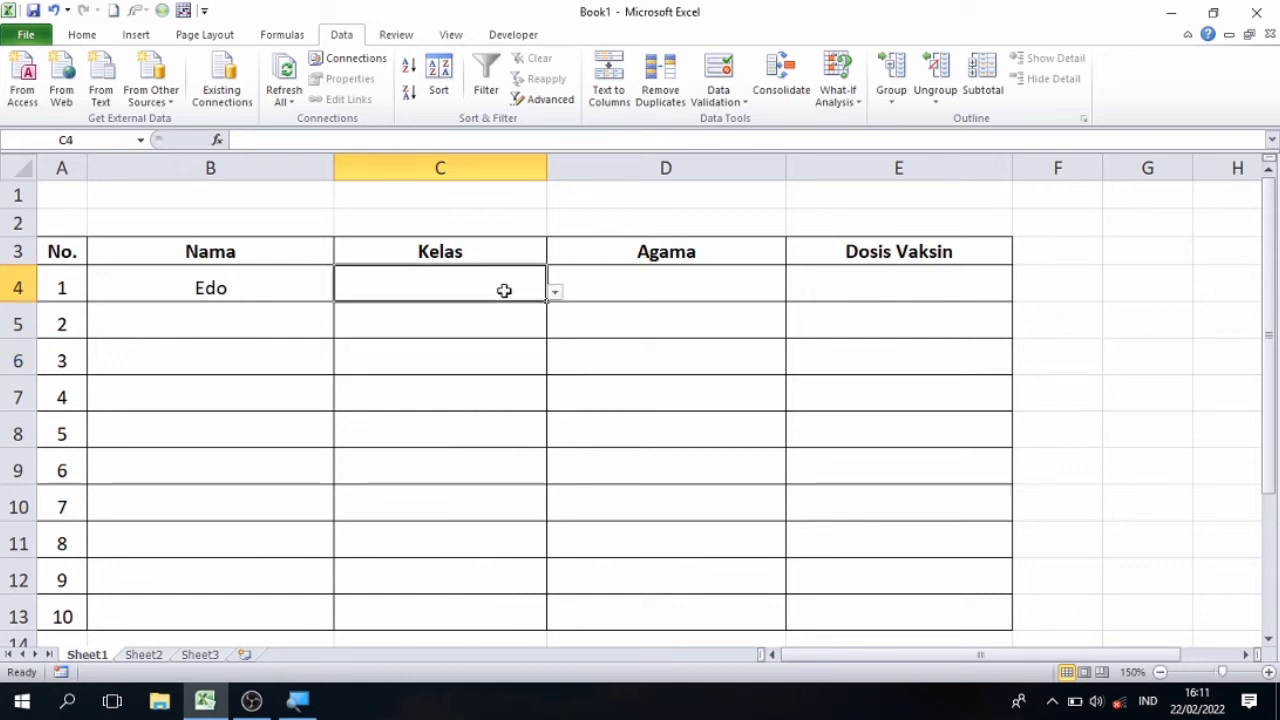
left_click(555, 297)
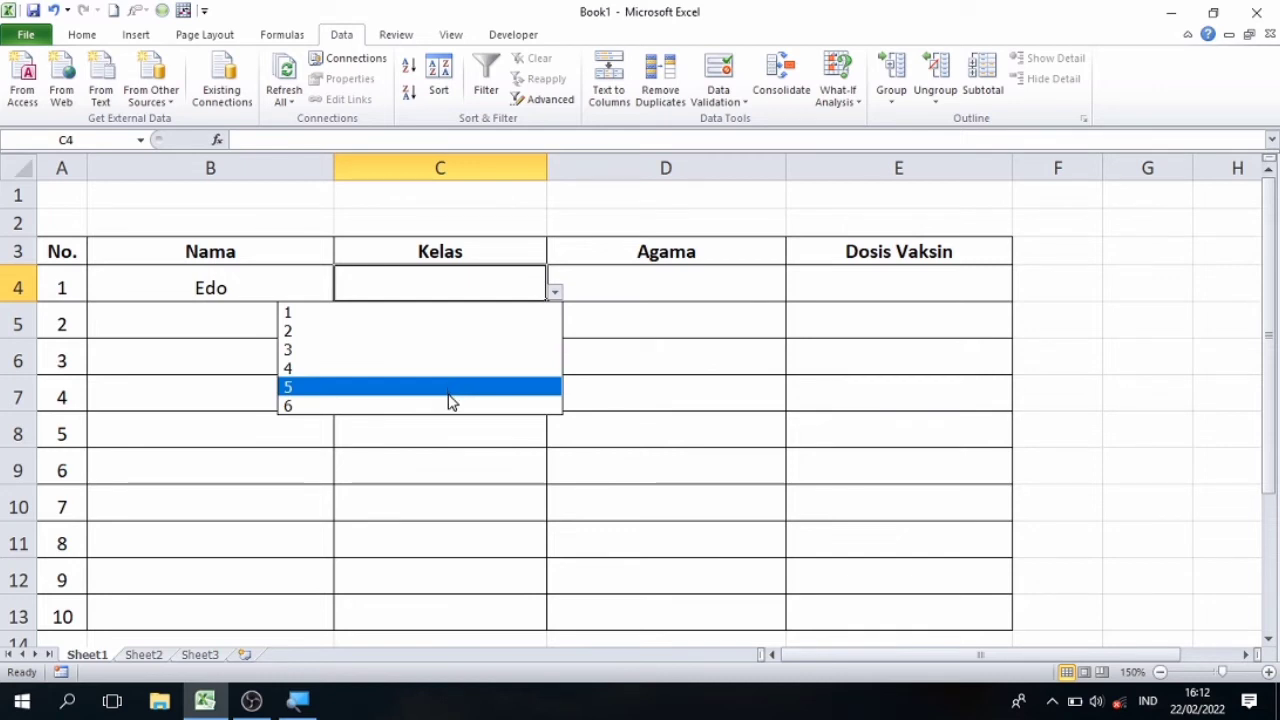
left_click(449, 395)
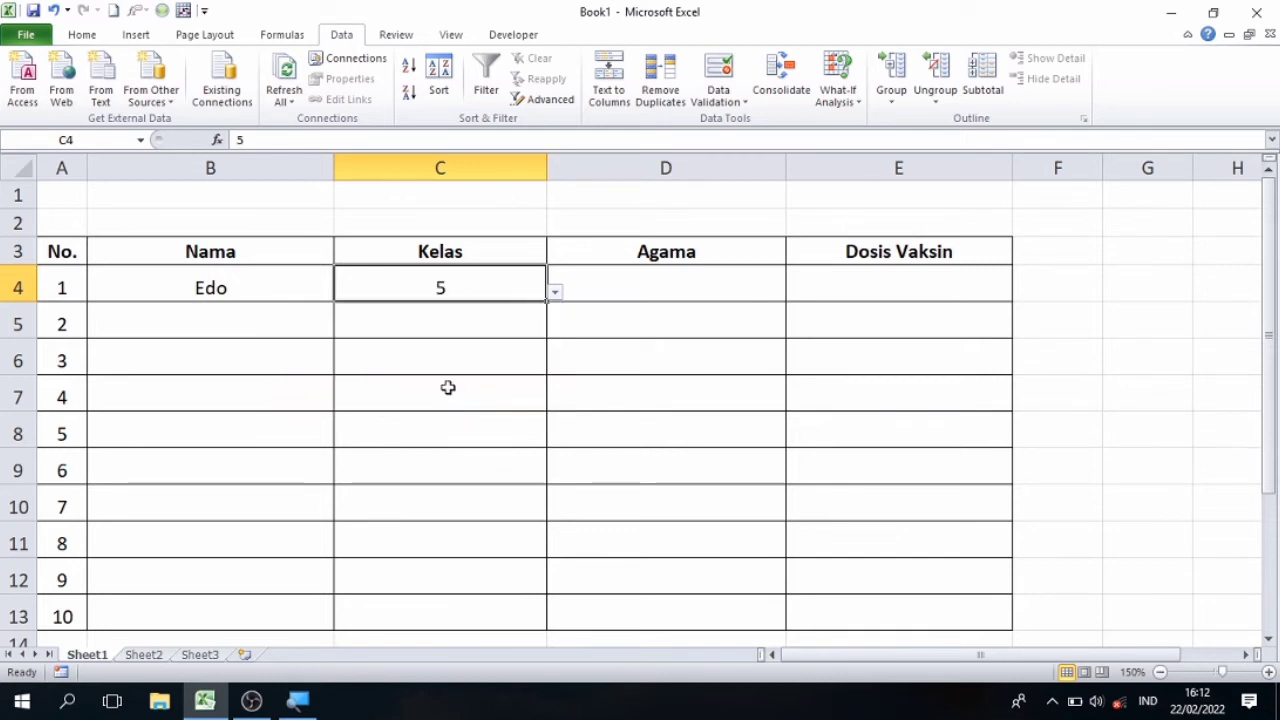
left_click(474, 336)
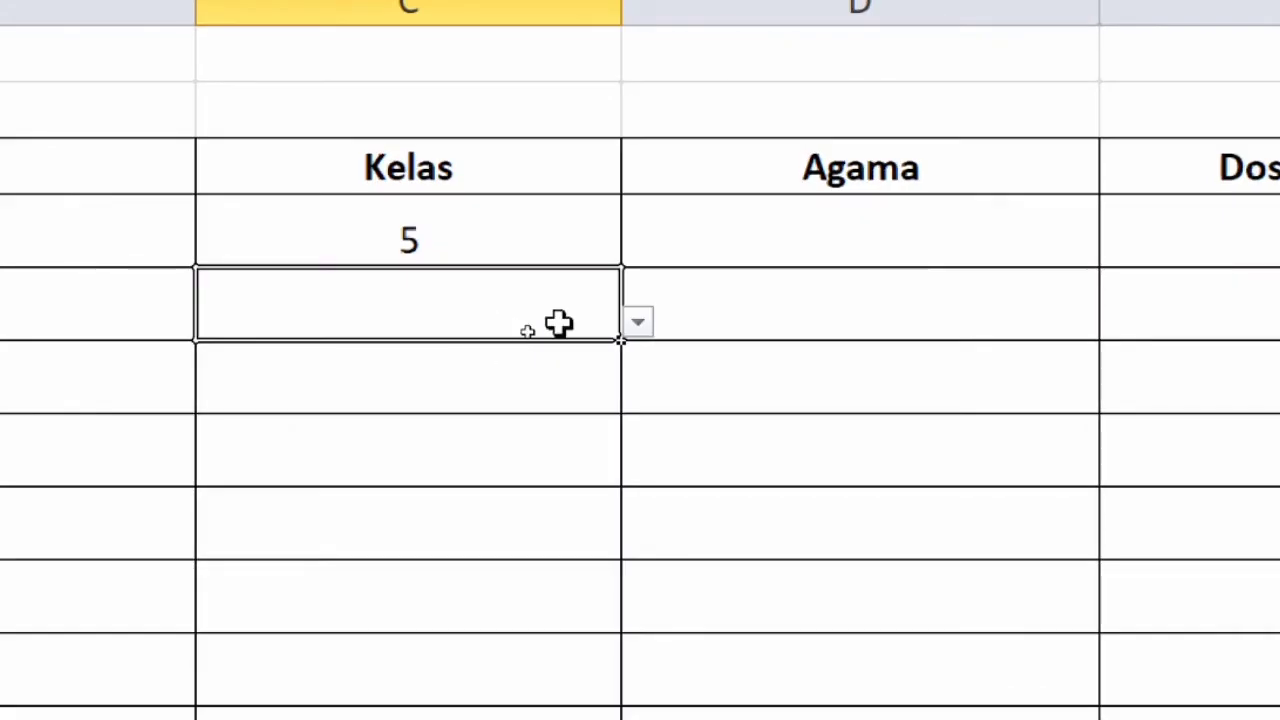
left_click(638, 323)
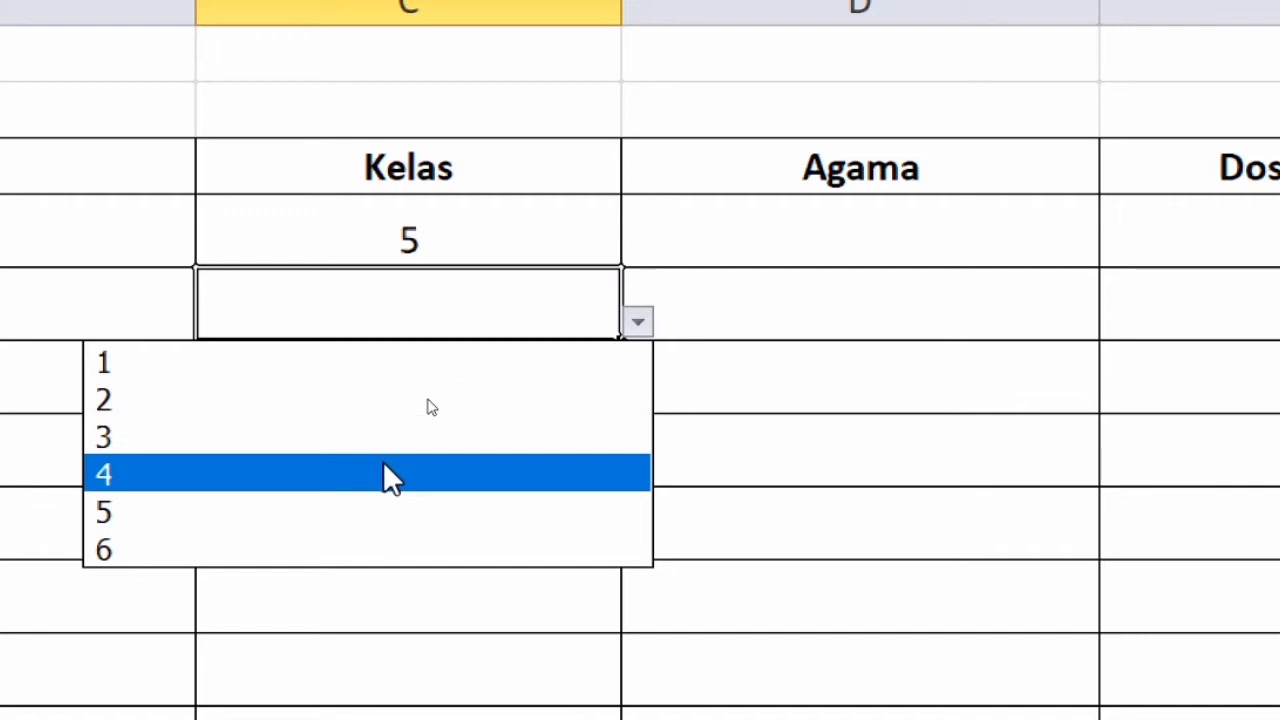
left_click(383, 461)
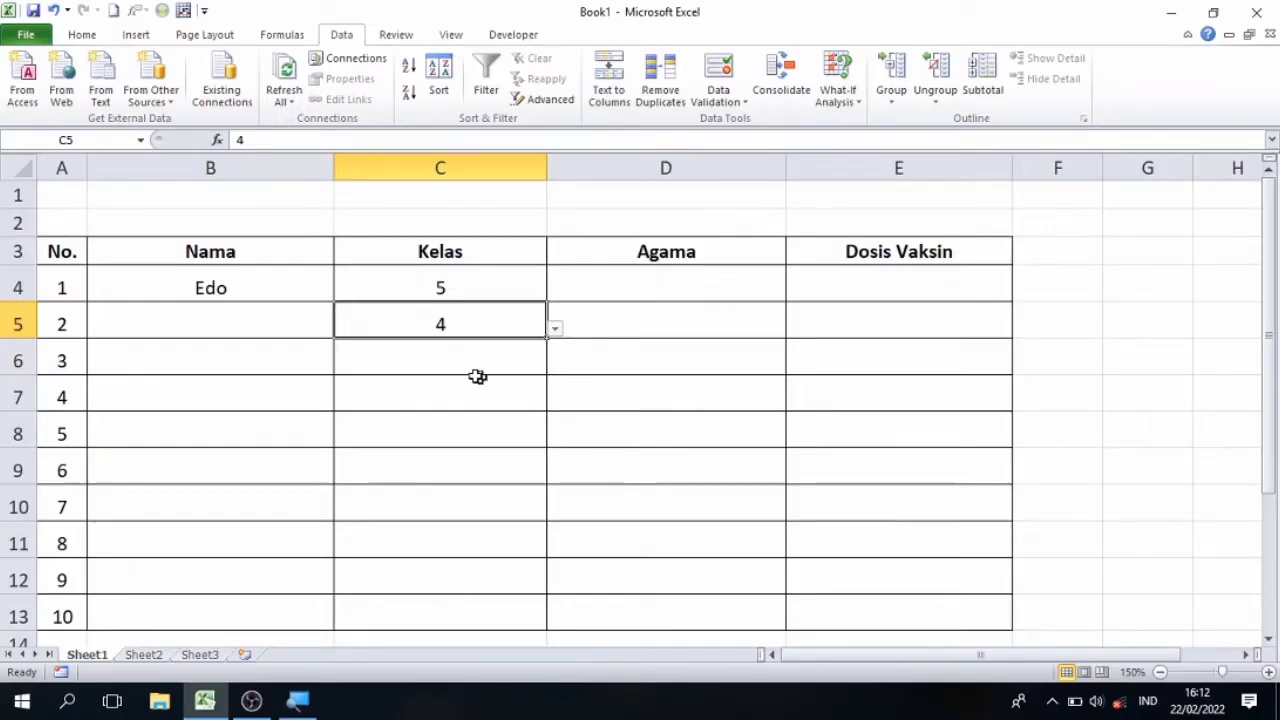
- Select Agama cell D4, then switch to Sheet2 with the religion list
left_click(631, 410)
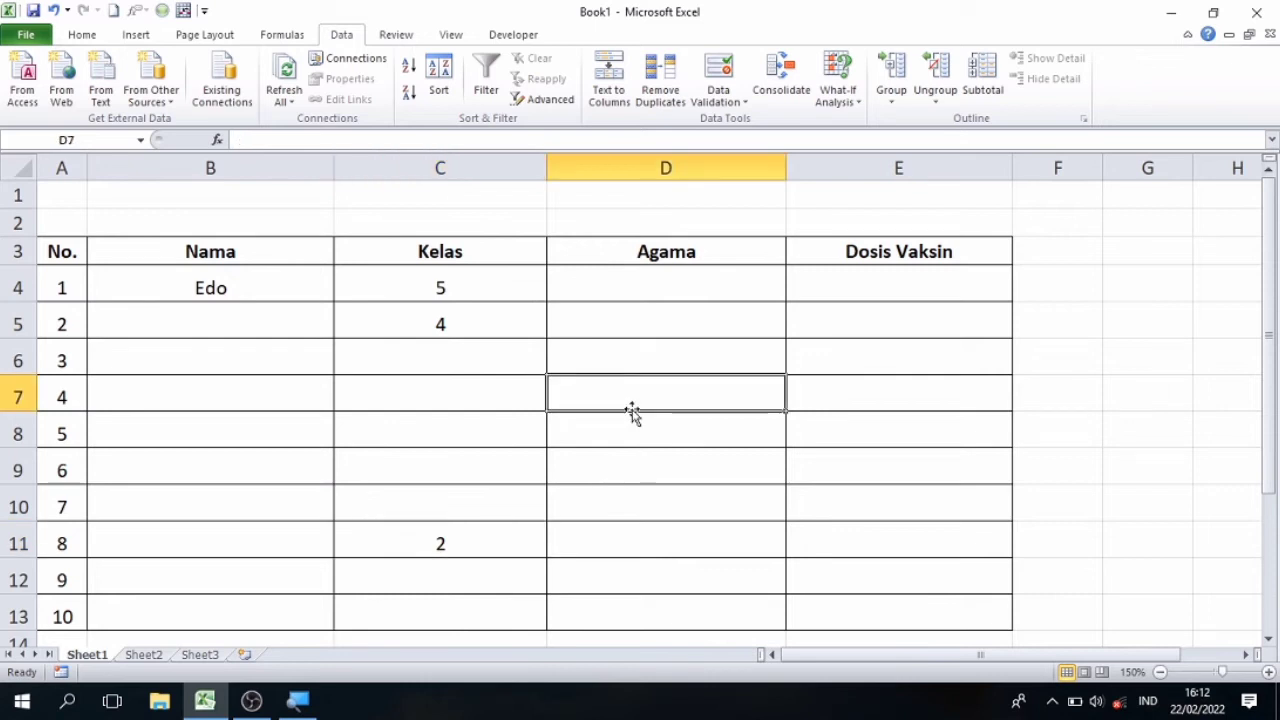
left_click(636, 292)
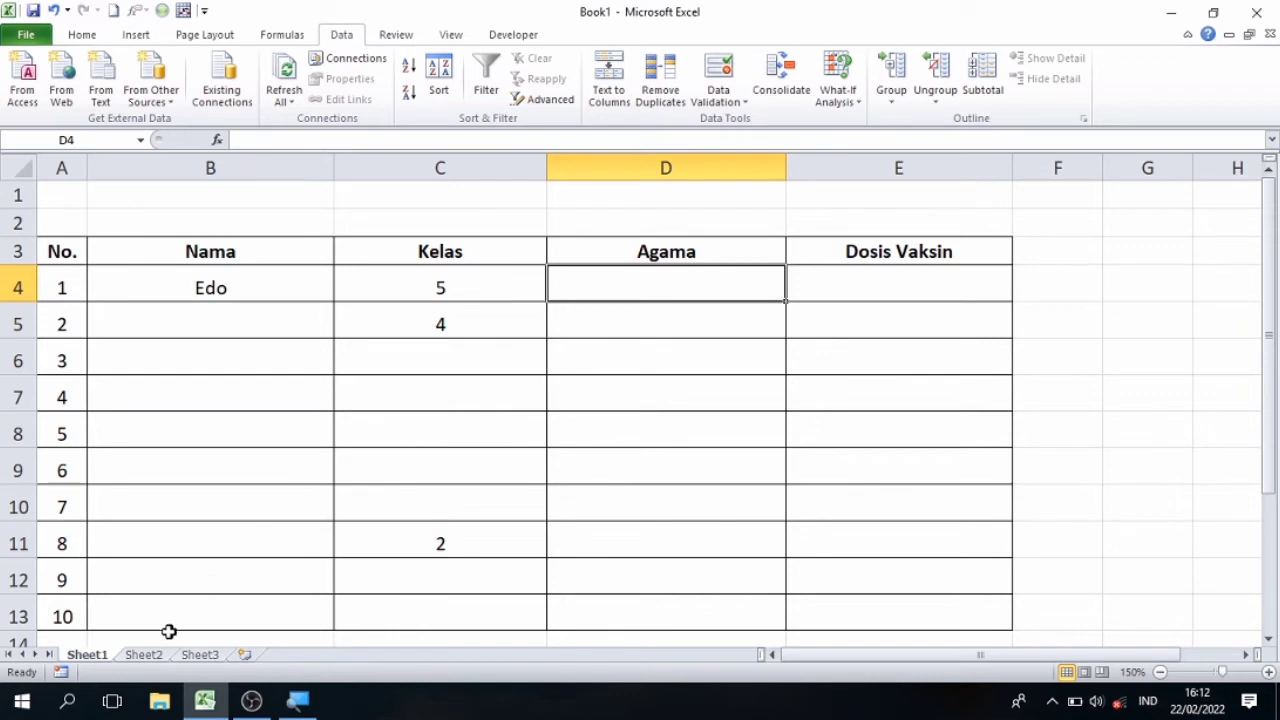
left_click(144, 655)
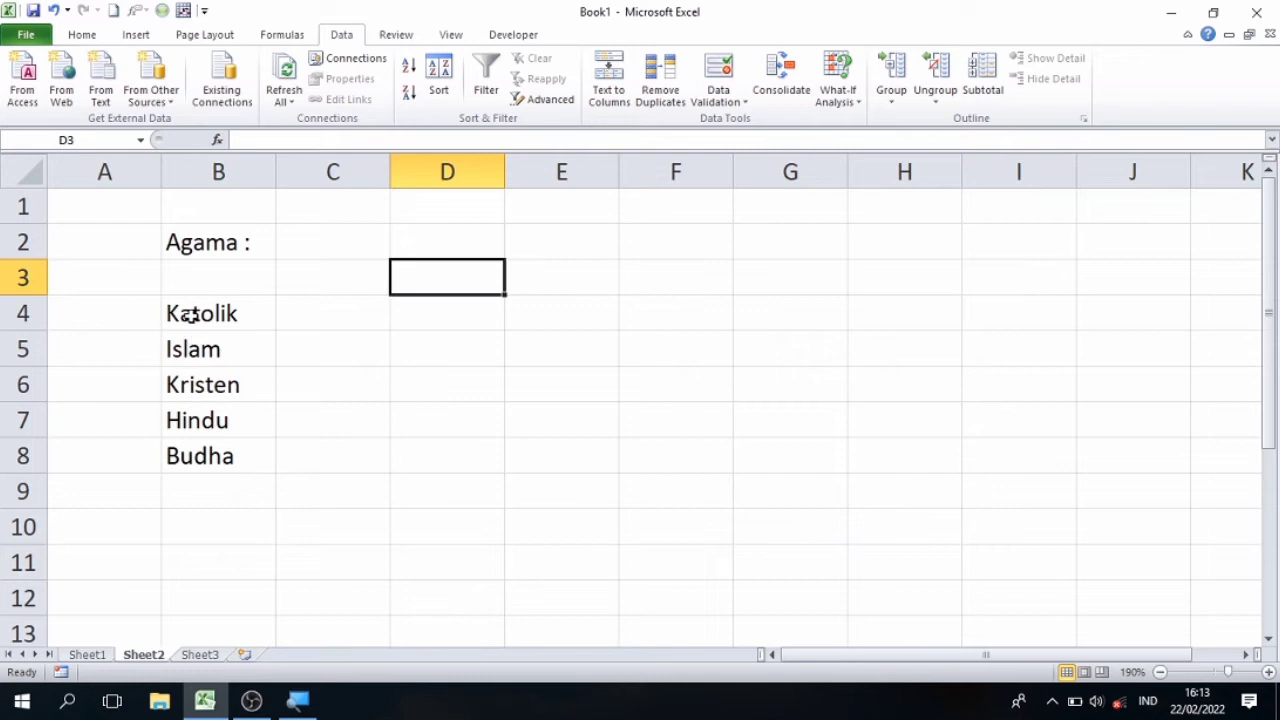
- Select the religion entries Katolik to Budha in B4:B8 and show the Formulas tab
left_click(190, 314)
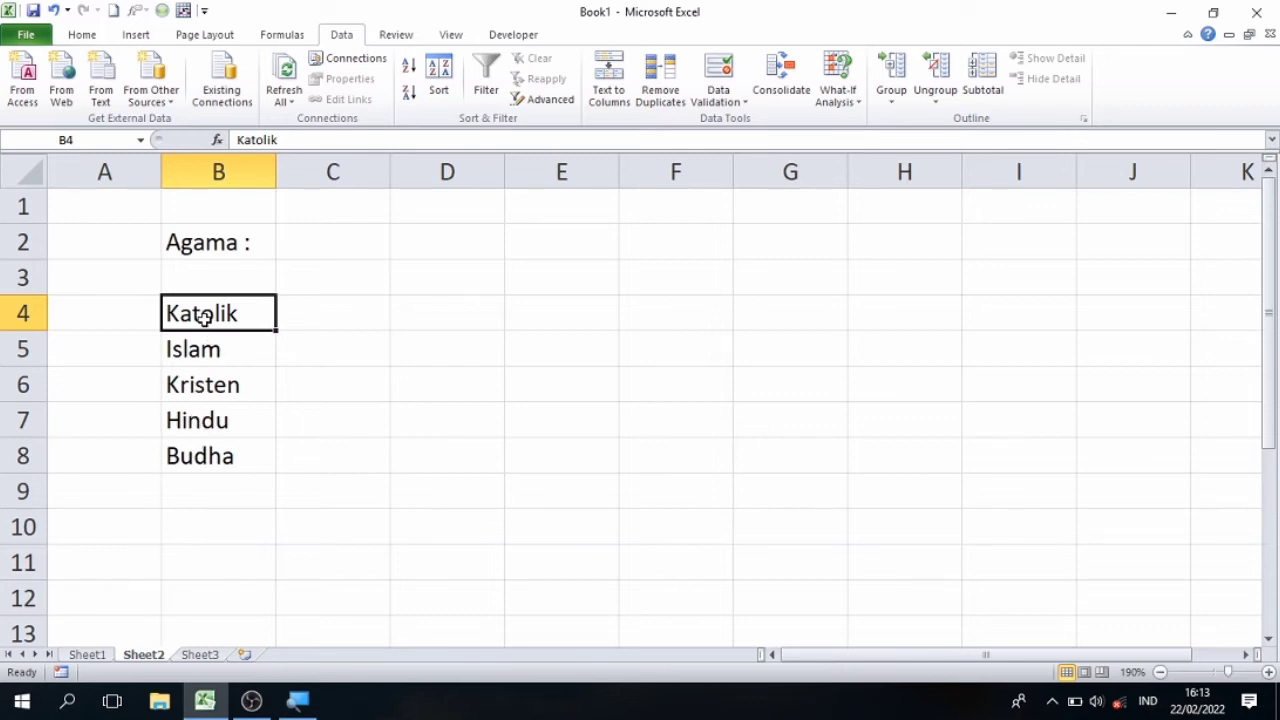
key("shift+Down")
key("shift+Down")
key("shift+Down")
key("shift+Down")
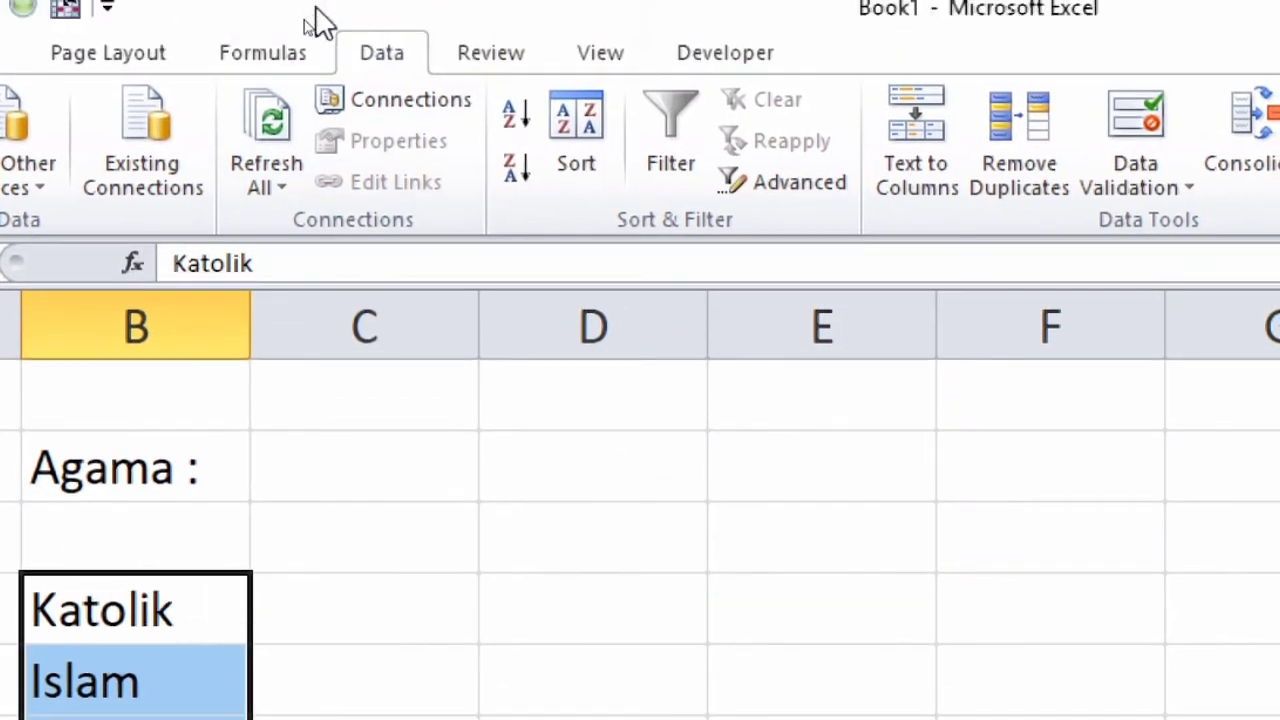
left_click(280, 55)
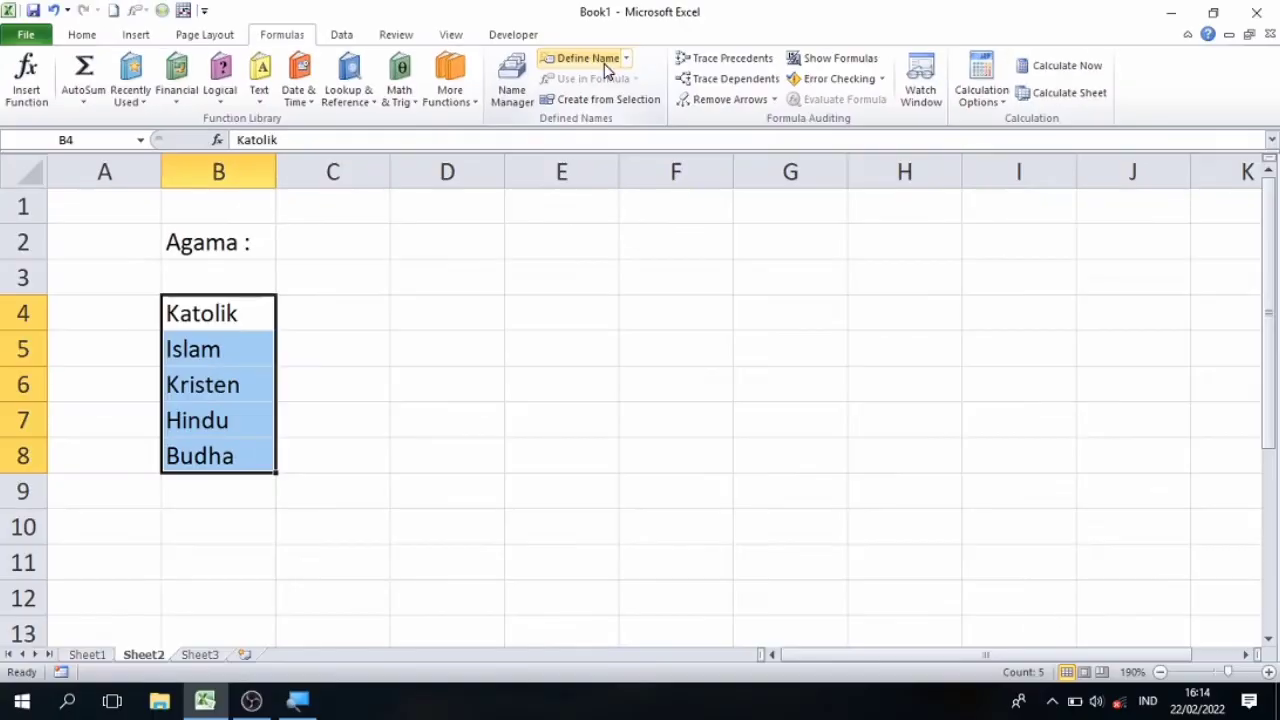
- Define the name Agama for the religion range, then return to Sheet1
left_click(605, 68)
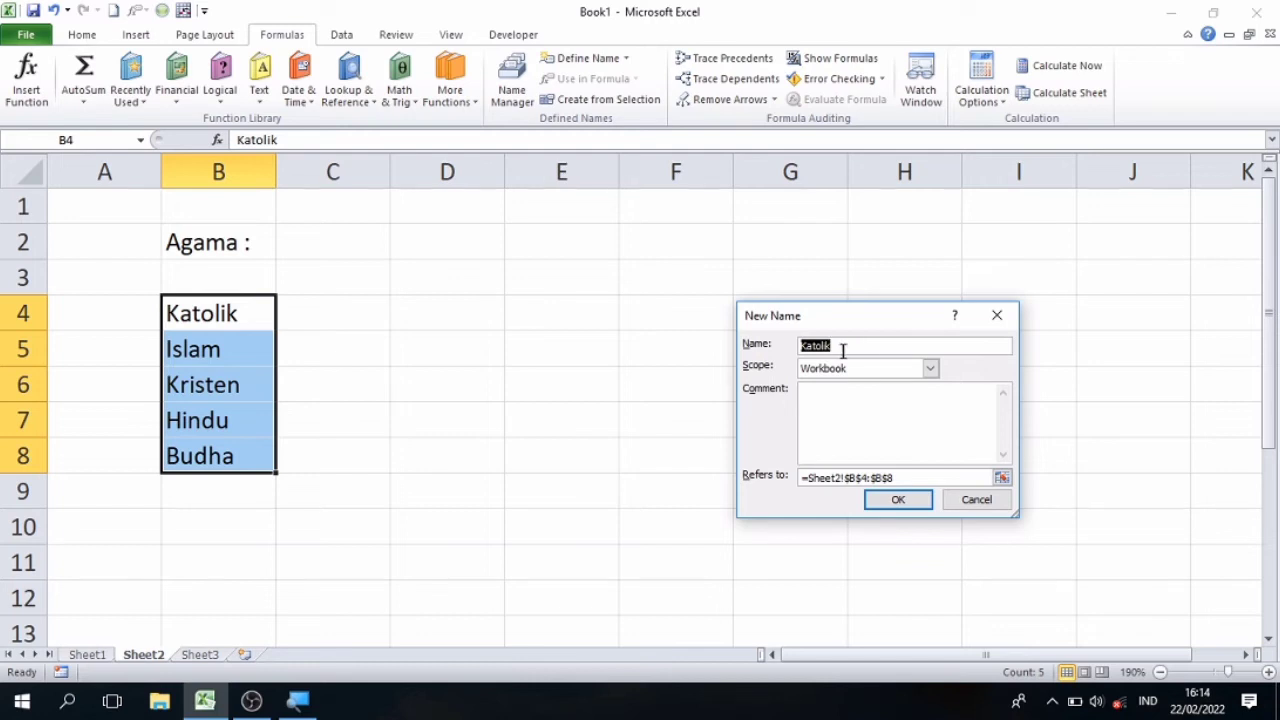
left_click(851, 345)
key("BackSpace")
key("BackSpace")
key("BackSpace")
type("Ag")
type("ama")
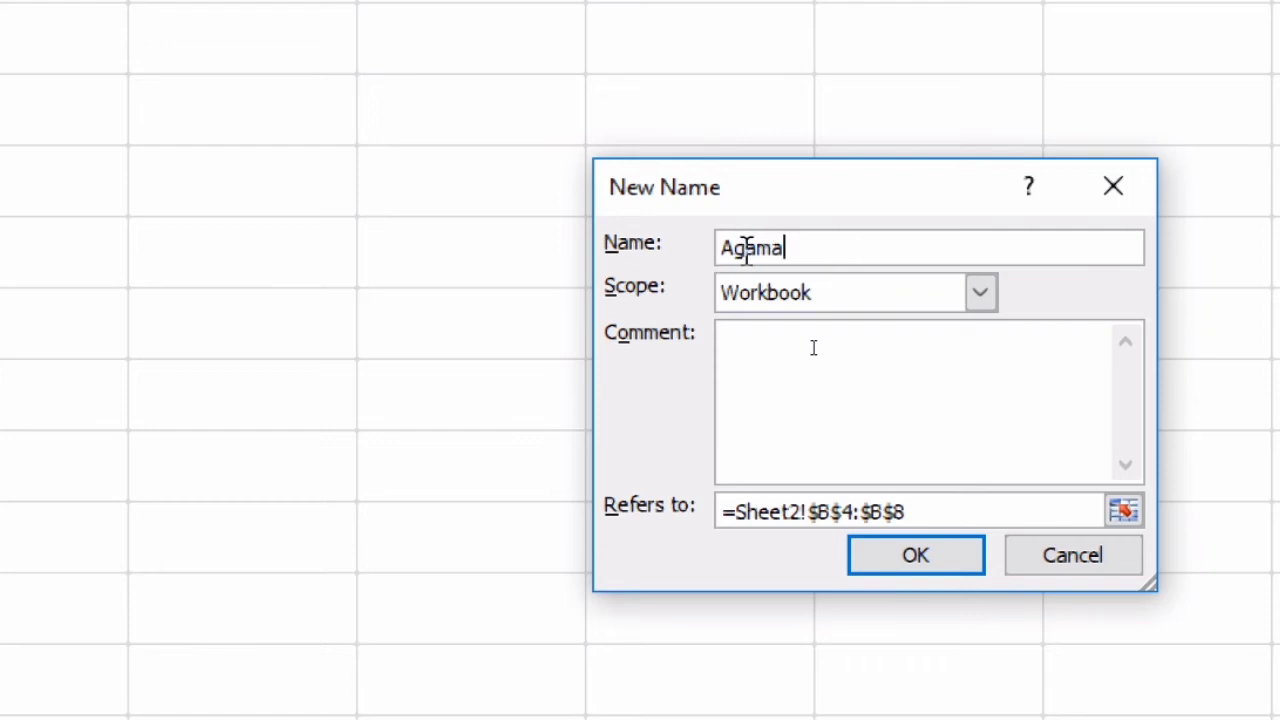
left_click(935, 560)
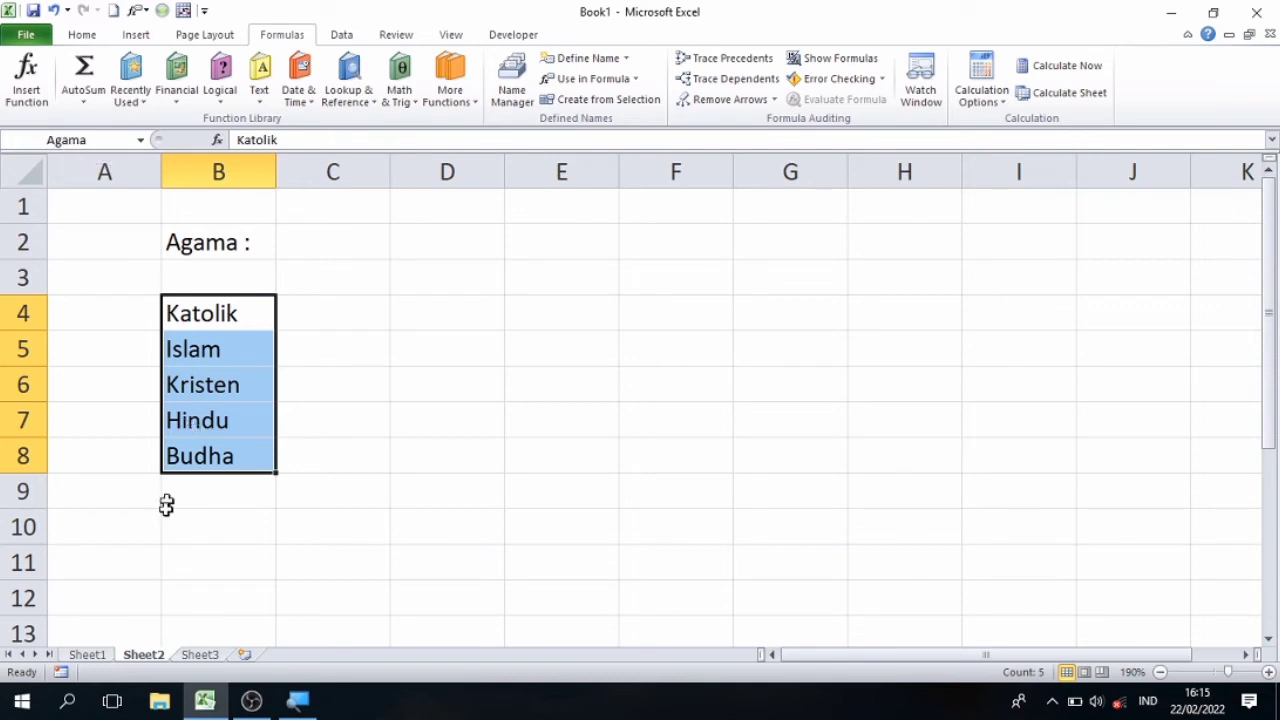
left_click(98, 655)
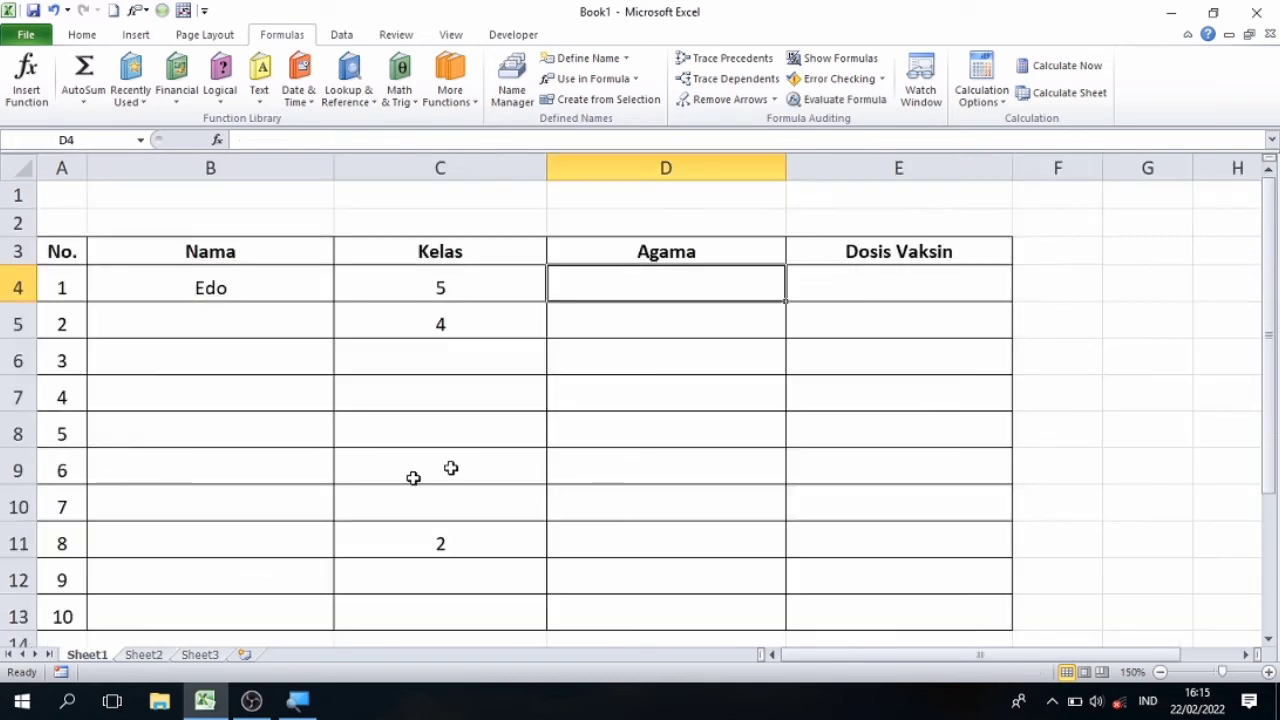
- Select the Agama cells D4:D13 and open Data Validation
left_click(677, 276)
key("shift+Down")
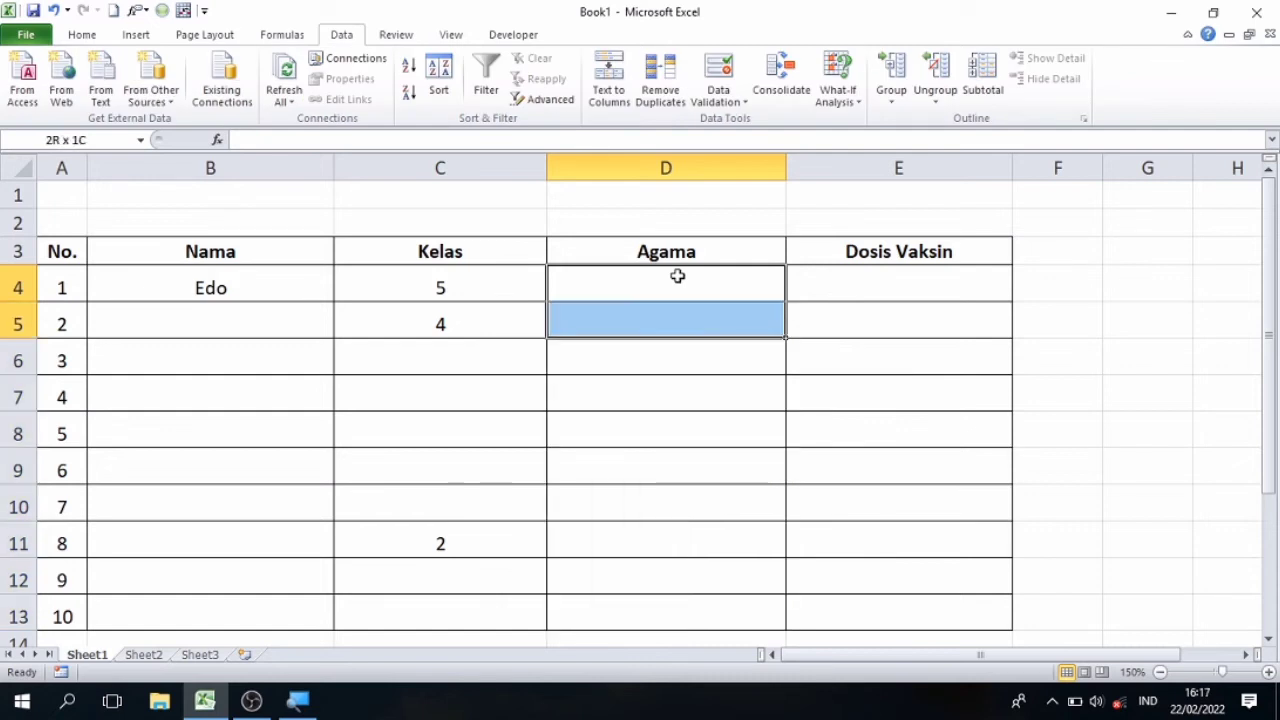
key("shift+Down")
key("shift+Down")
key("shift+Down")
key("shift+Down")
key("shift+Down")
key("shift+Down")
key("shift+Down")
key("shift+Down")
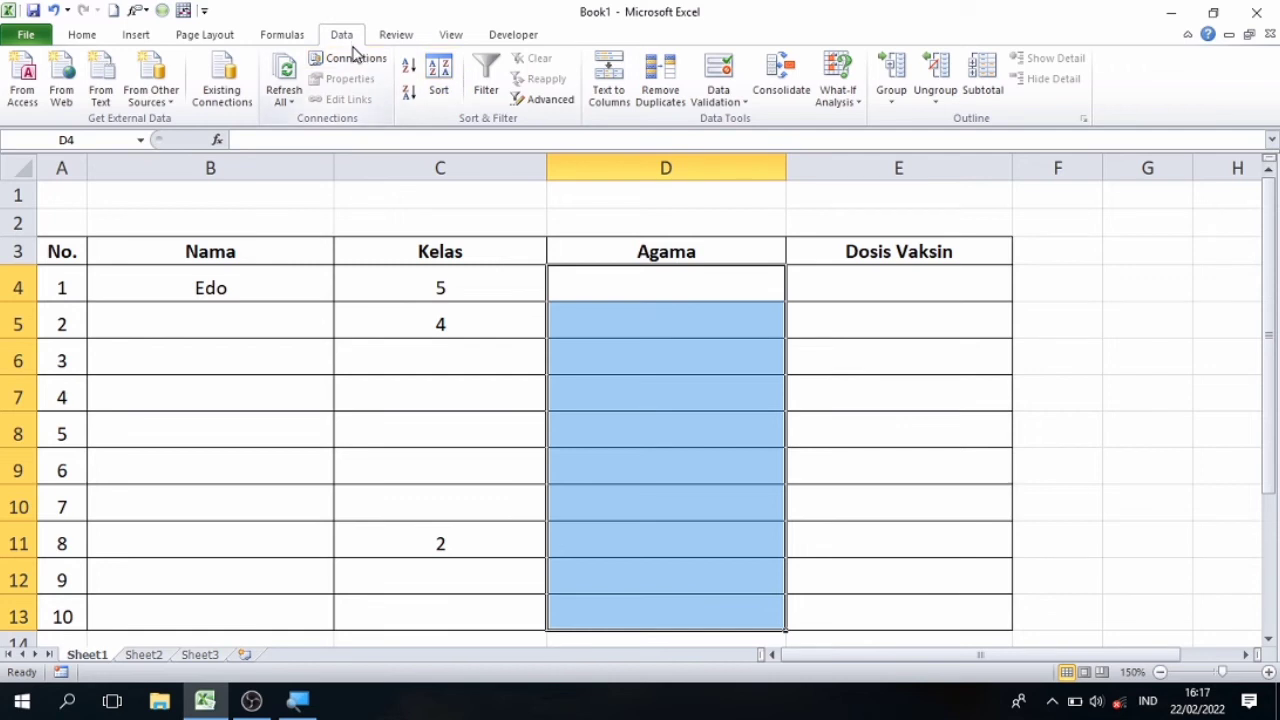
left_click(731, 80)
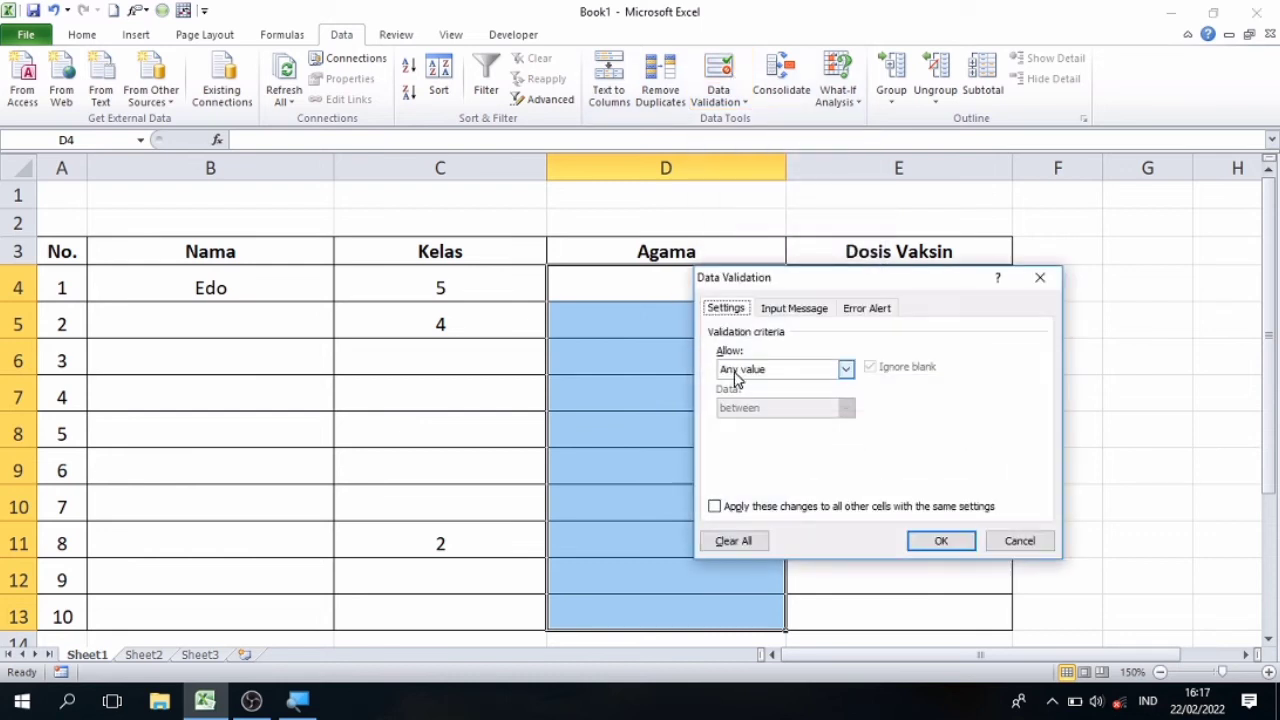
- Set D4:D13 validation to a List with source =Agama
left_click(846, 370)
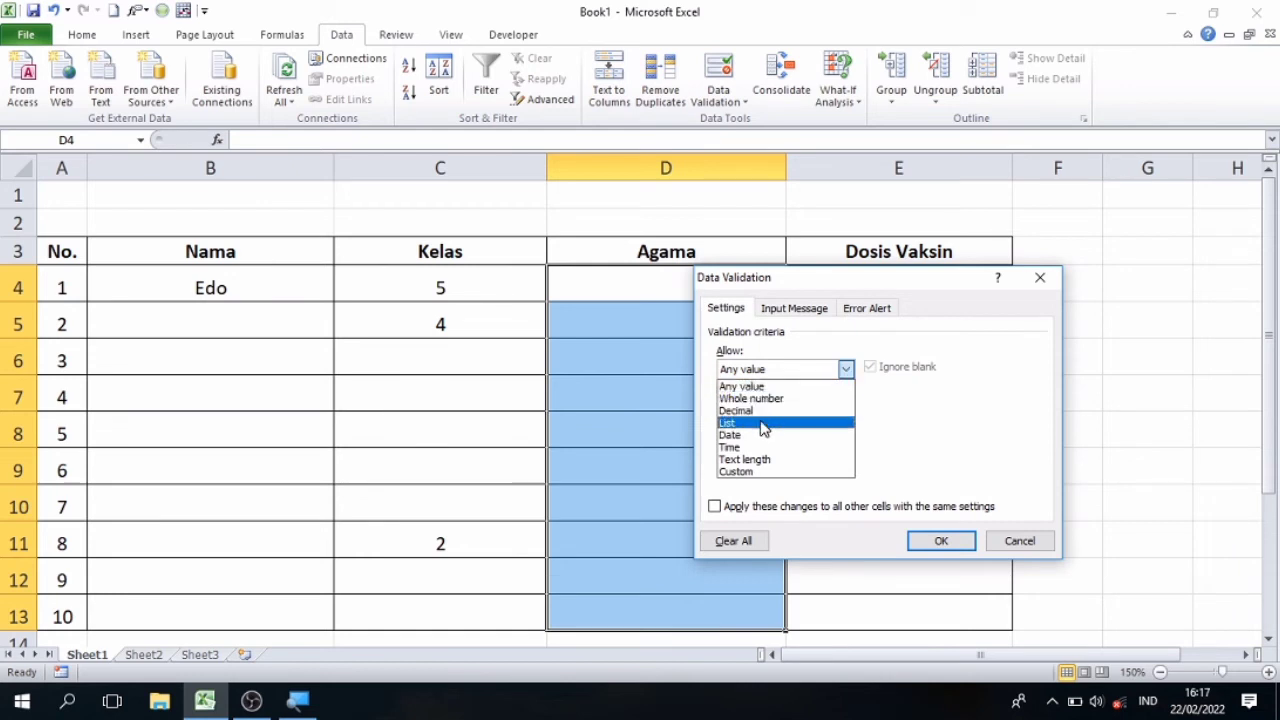
left_click(763, 428)
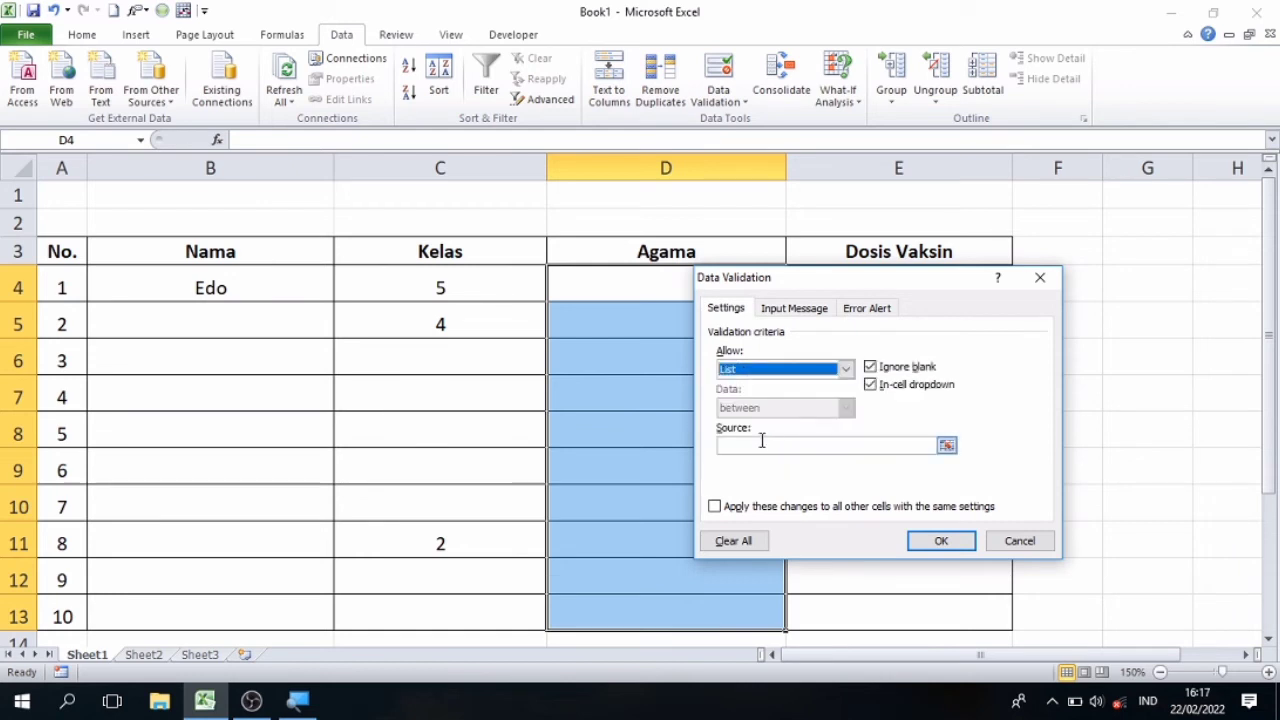
left_click(762, 444)
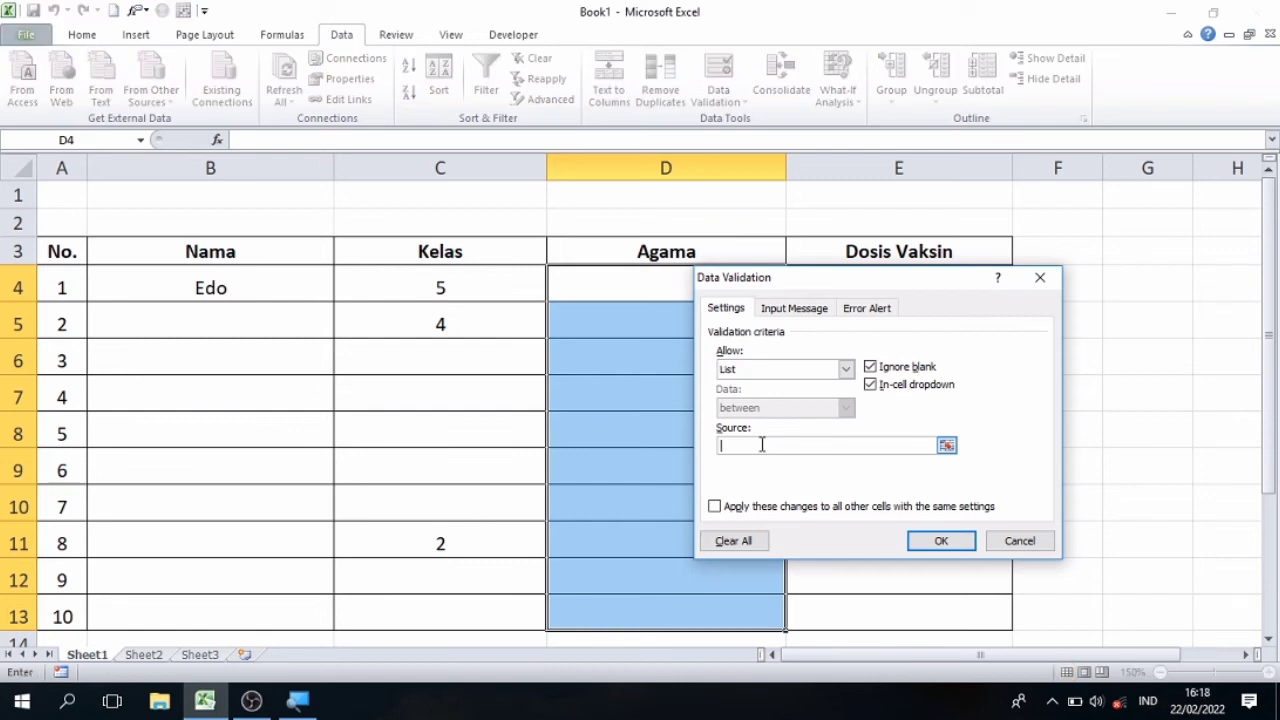
type("=")
type("A")
type("gama")
type("+")
key("BackSpace")
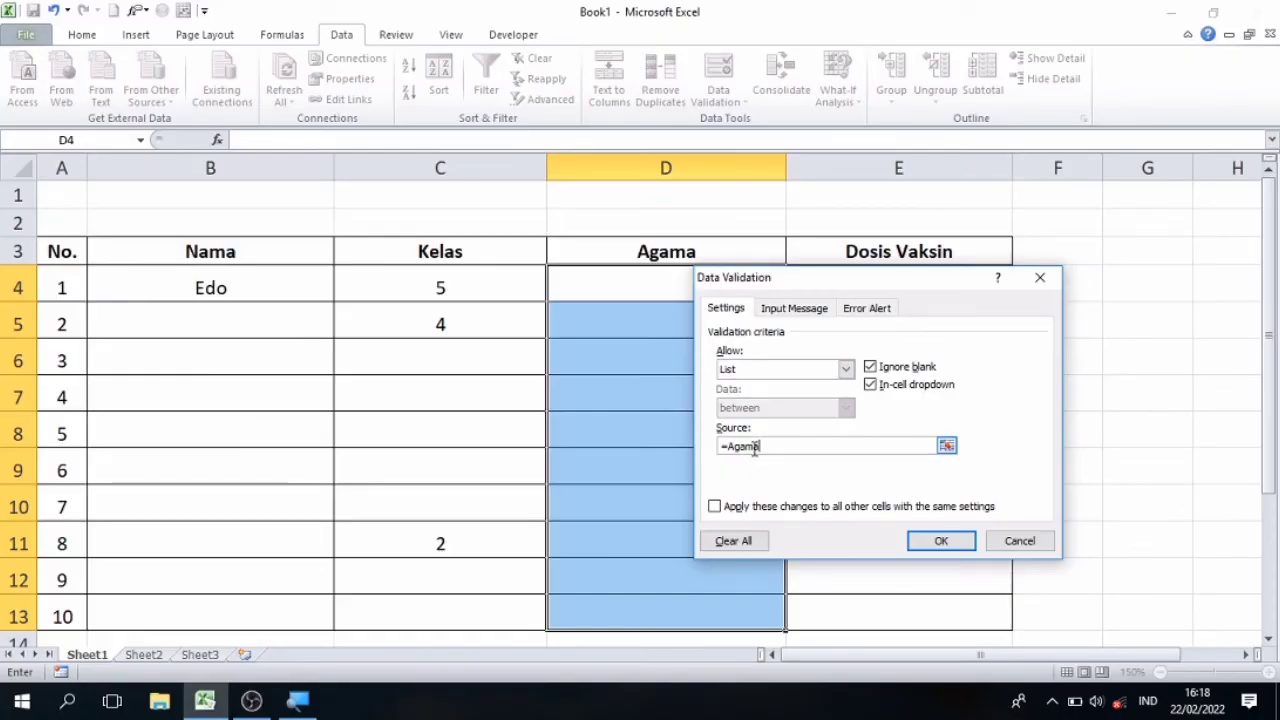
left_click(930, 541)
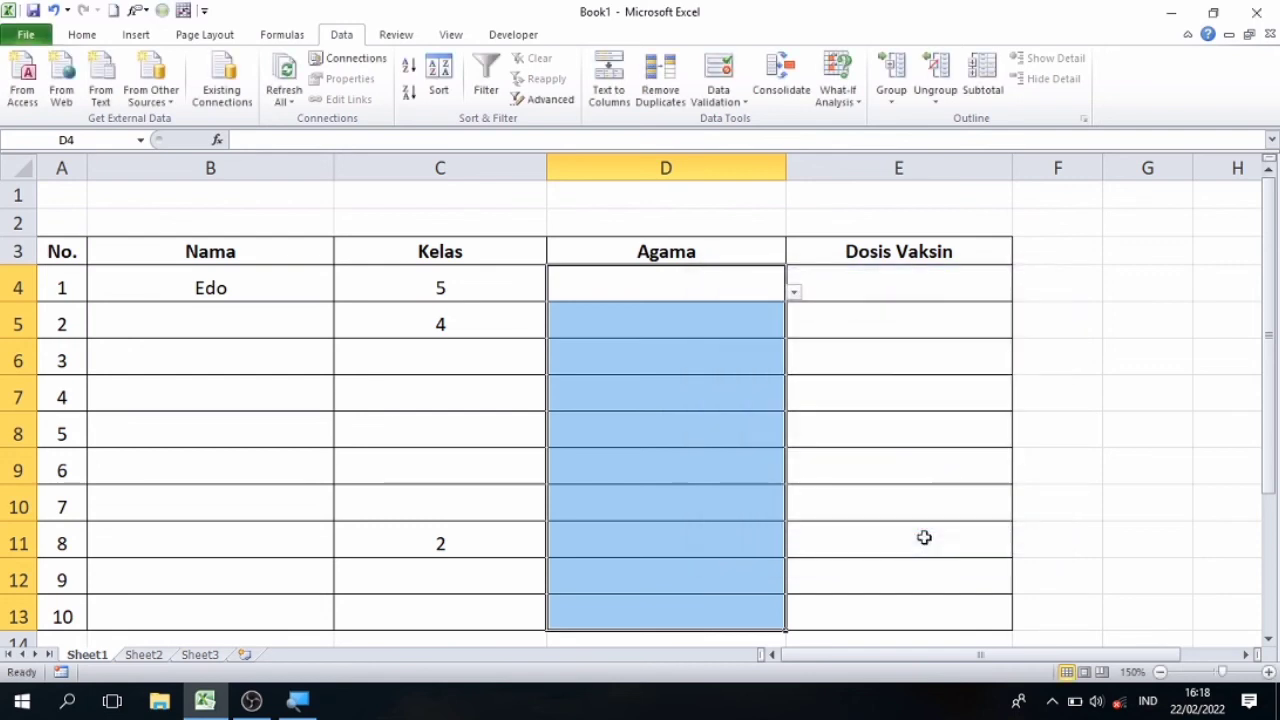
- Pick Kristen for D5 from the new Agama dropdown
left_click(689, 420)
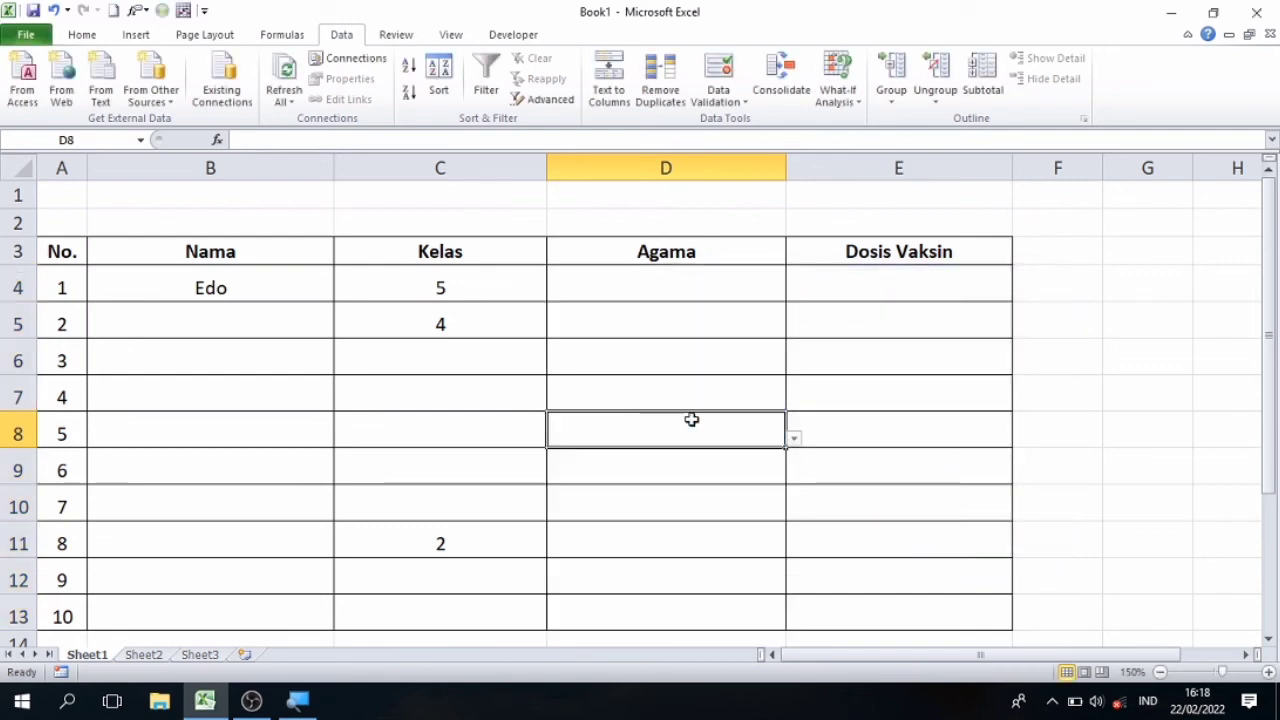
left_click(734, 305)
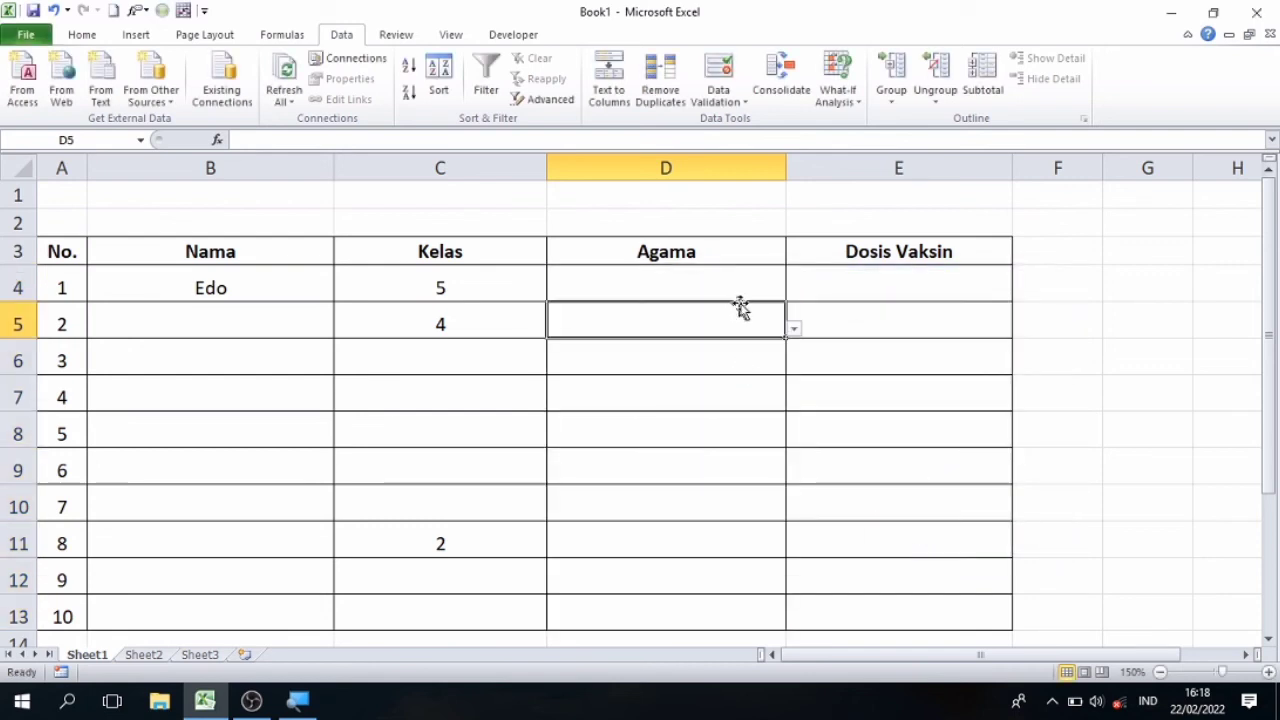
left_click(794, 332)
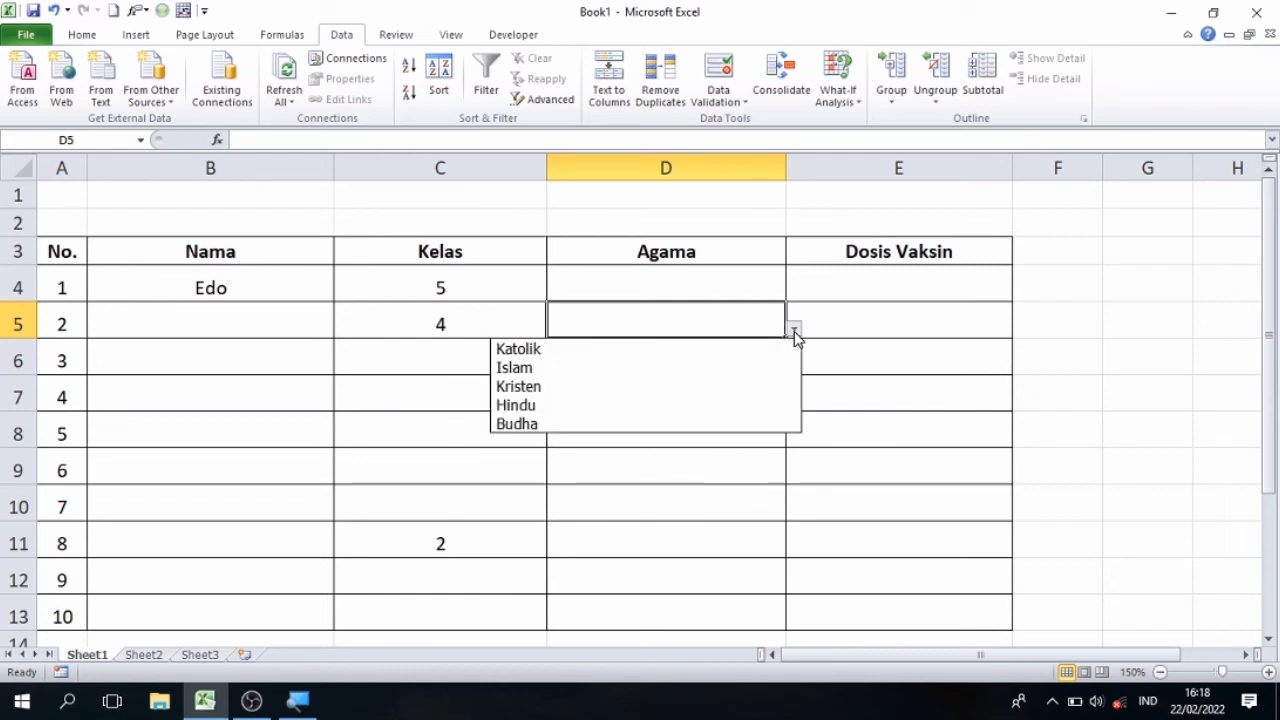
left_click(679, 386)
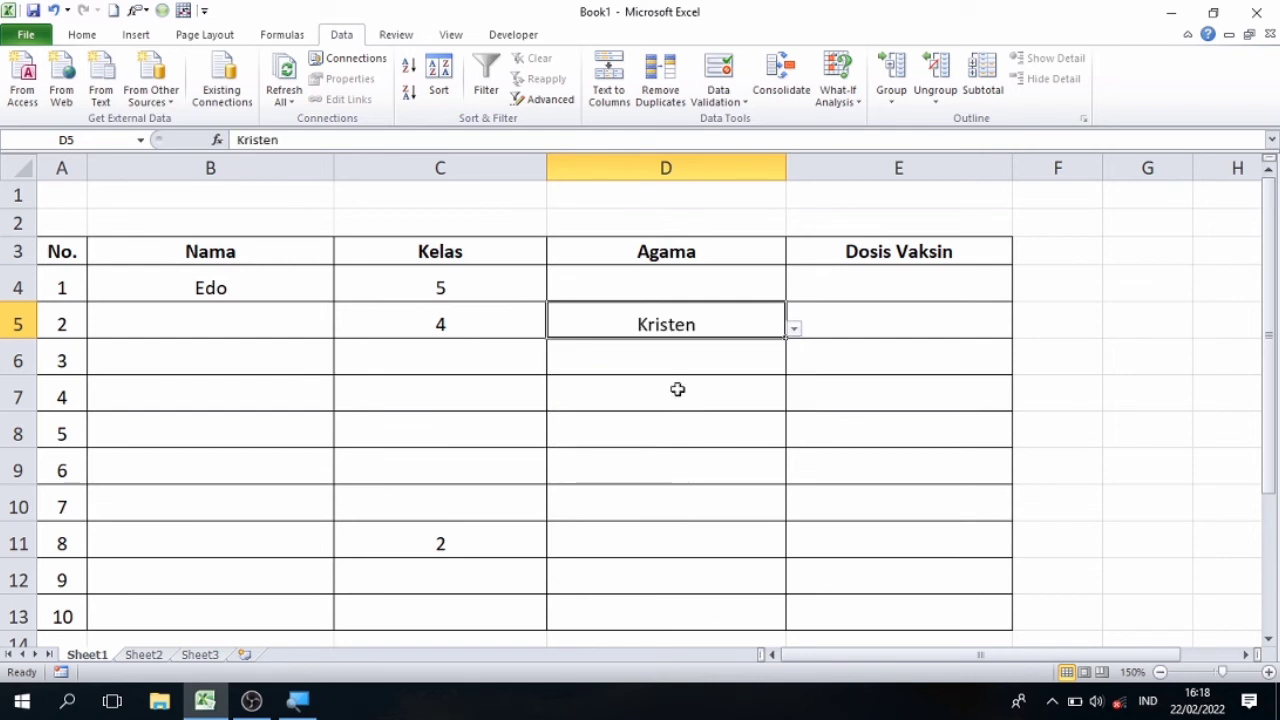
- Pick Katolik for D4 from the Agama dropdown
left_click(703, 288)
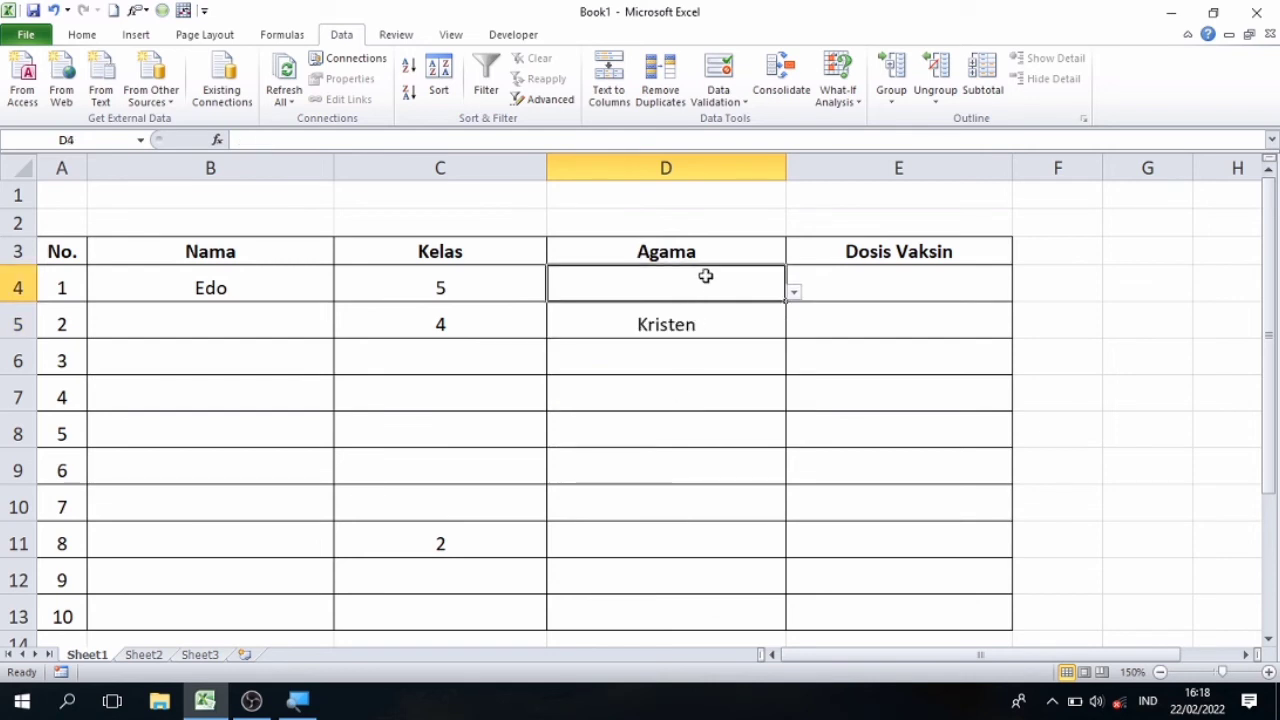
left_click(793, 292)
left_click(685, 316)
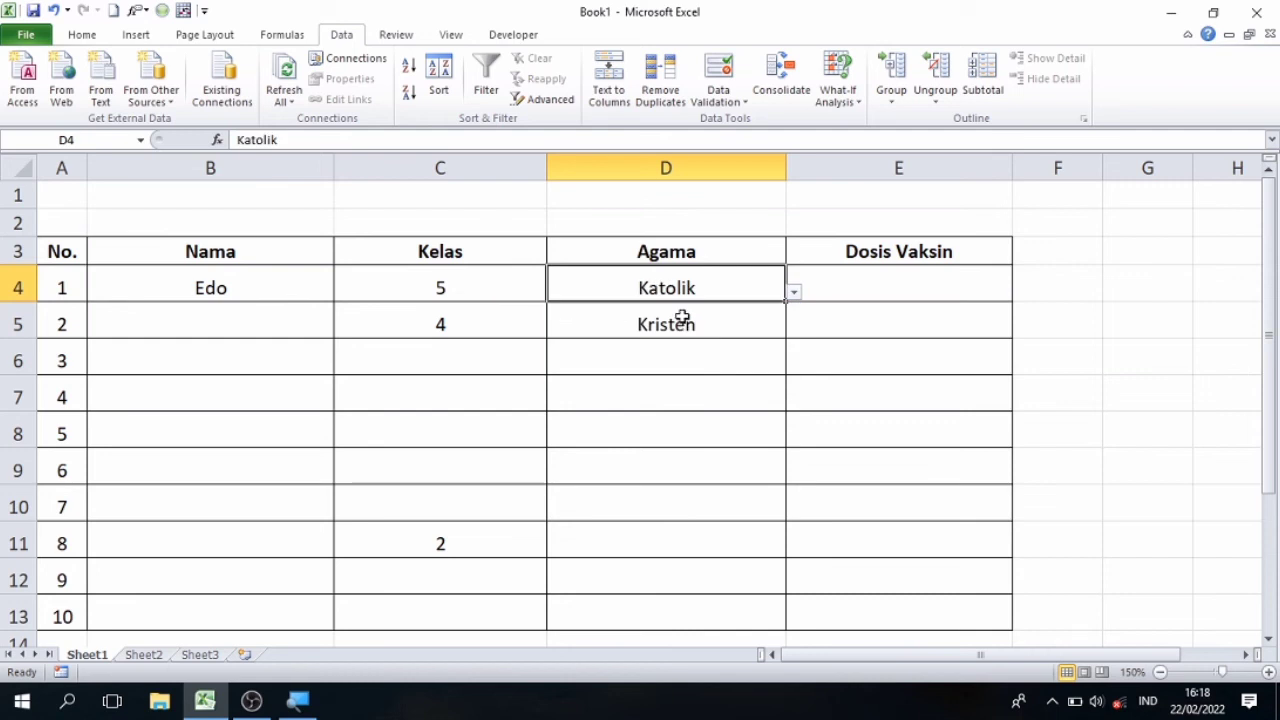
- Check cells D7 and D9 in the Agama column, then select Dosis Vaksin cell E4
left_click(678, 382)
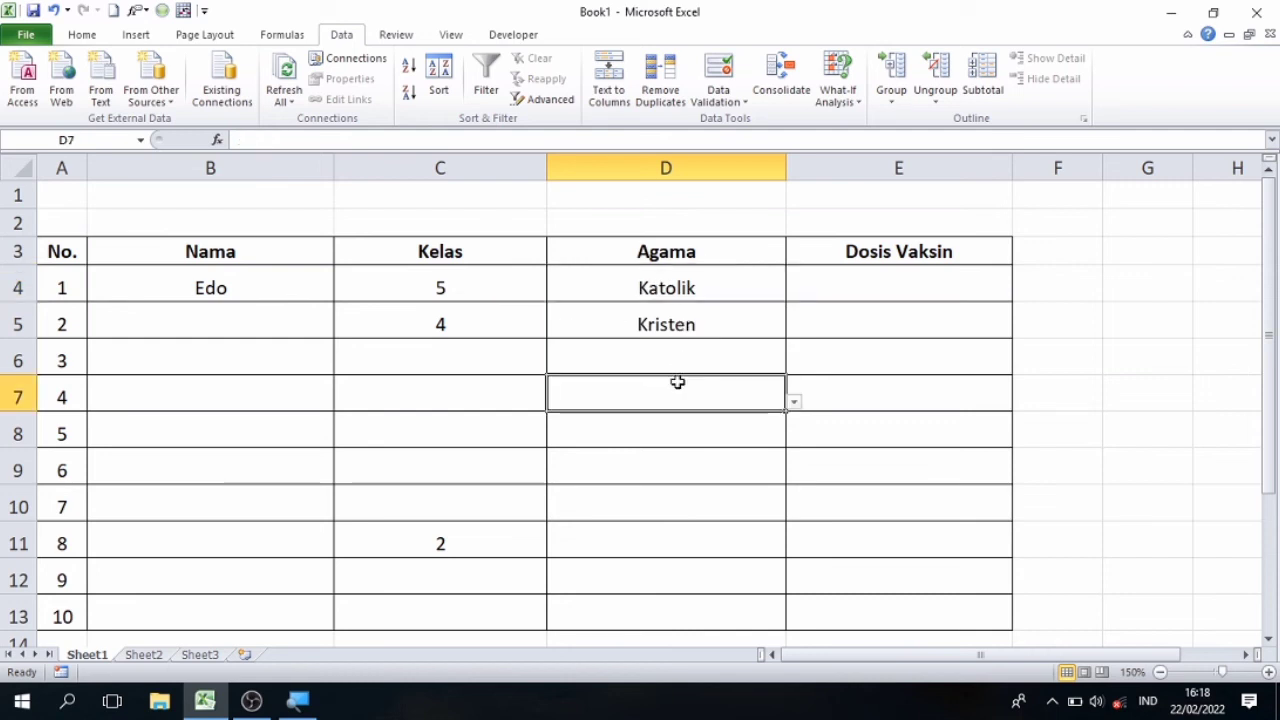
left_click(698, 478)
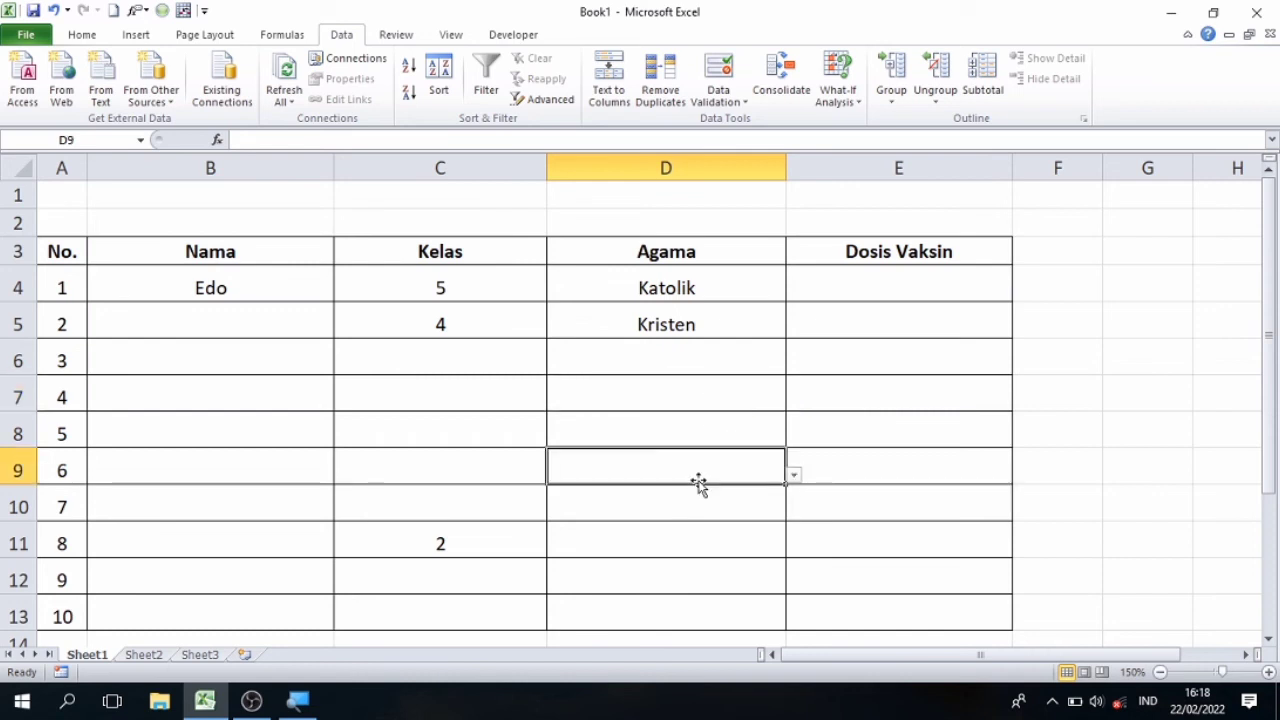
left_click(651, 401)
left_click(660, 485)
left_click(885, 280)
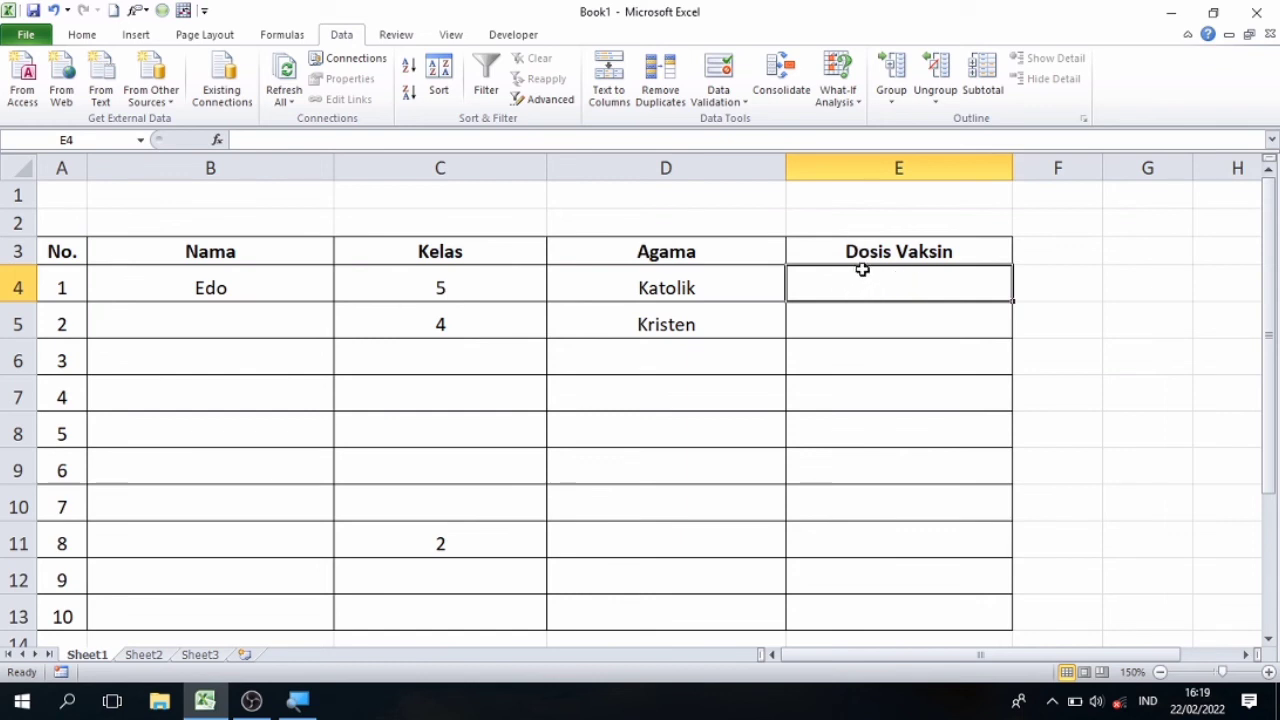
- Extend the selection to E4:E13 and add List validation with source 'dosis 1;dosis 2;dosis 3'
key("shift+Down")
key("shift+Down")
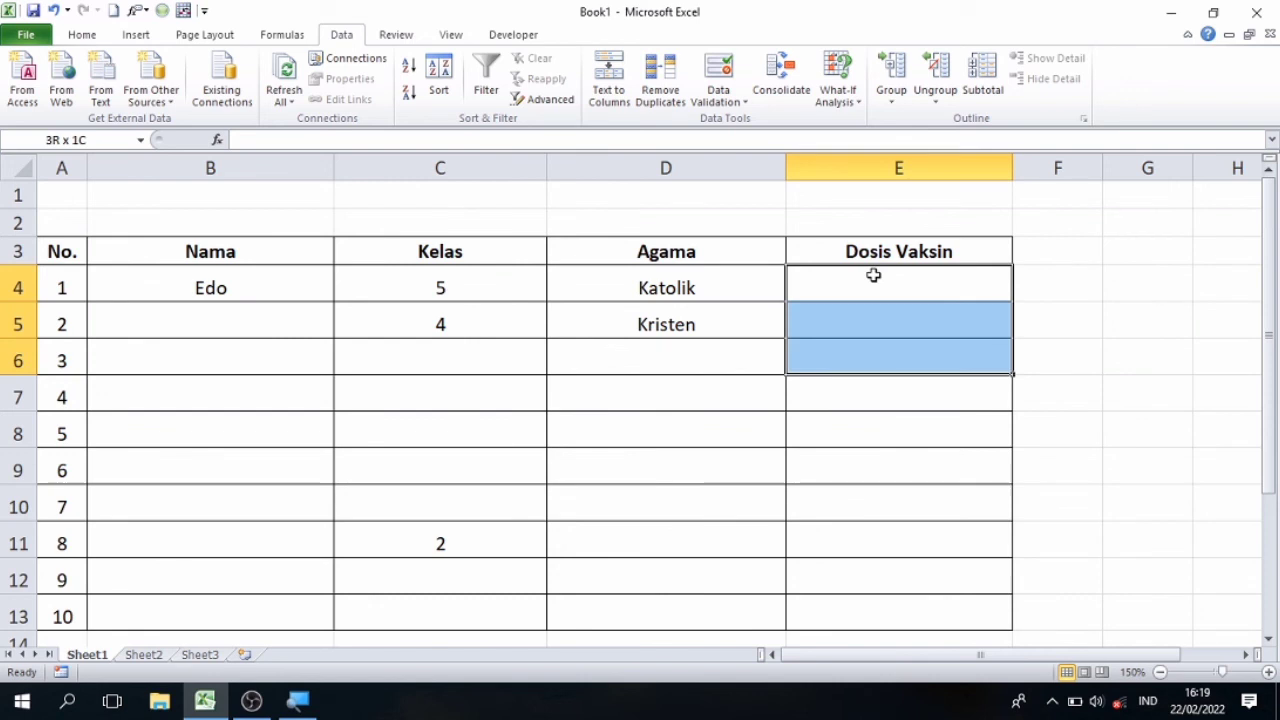
key("shift+Down")
key("shift+Down")
key("shift+Down")
key("shift+Down")
key("shift+Down")
key("shift+Down")
key("shift+Down")
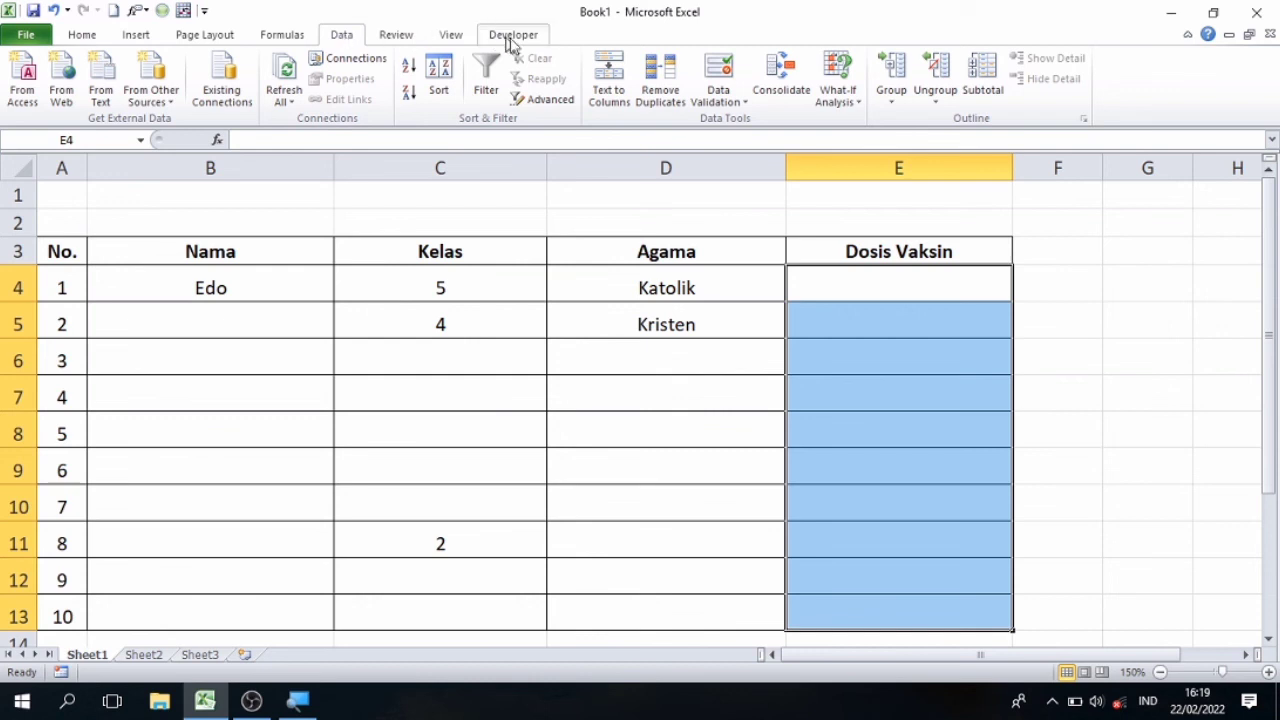
left_click(716, 72)
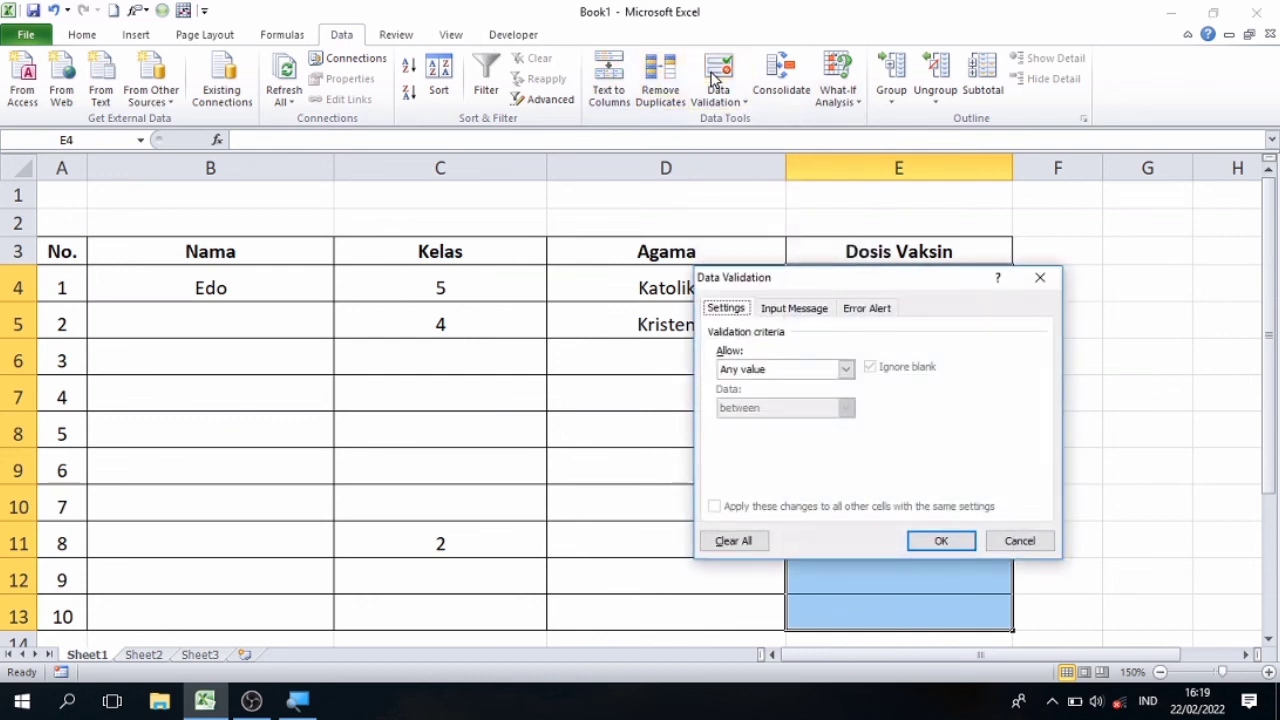
left_click(846, 370)
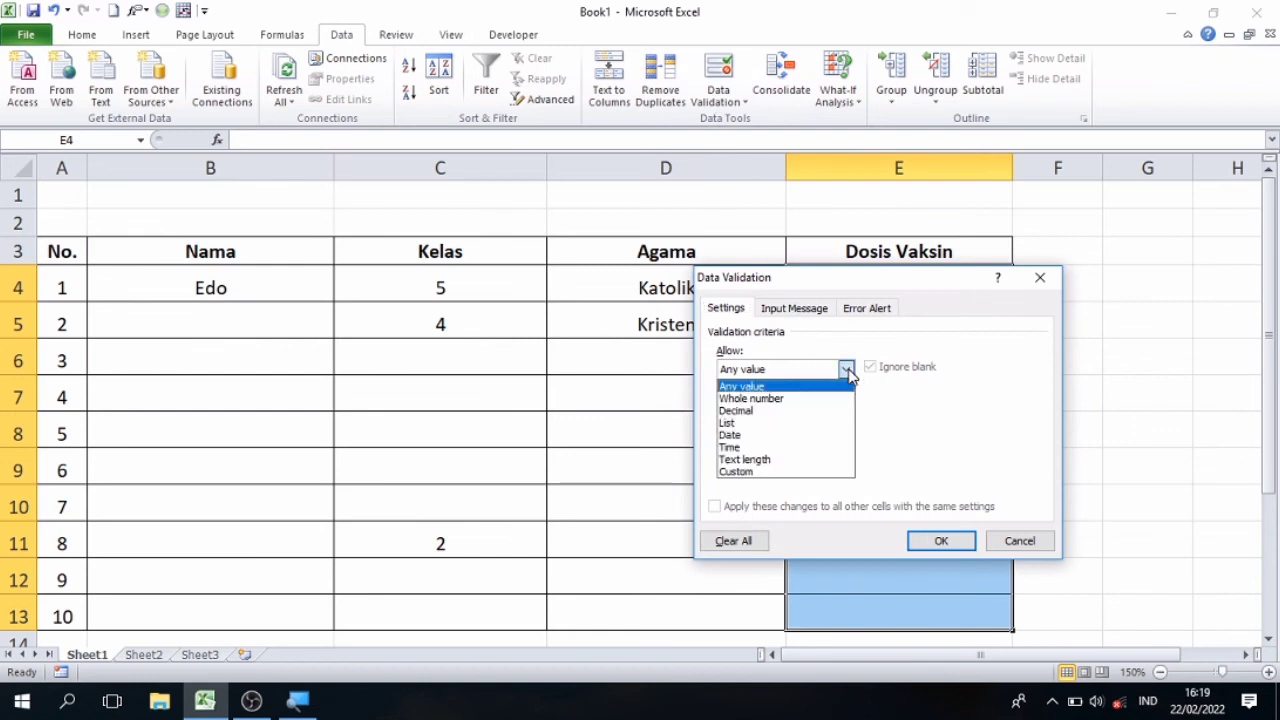
left_click(749, 424)
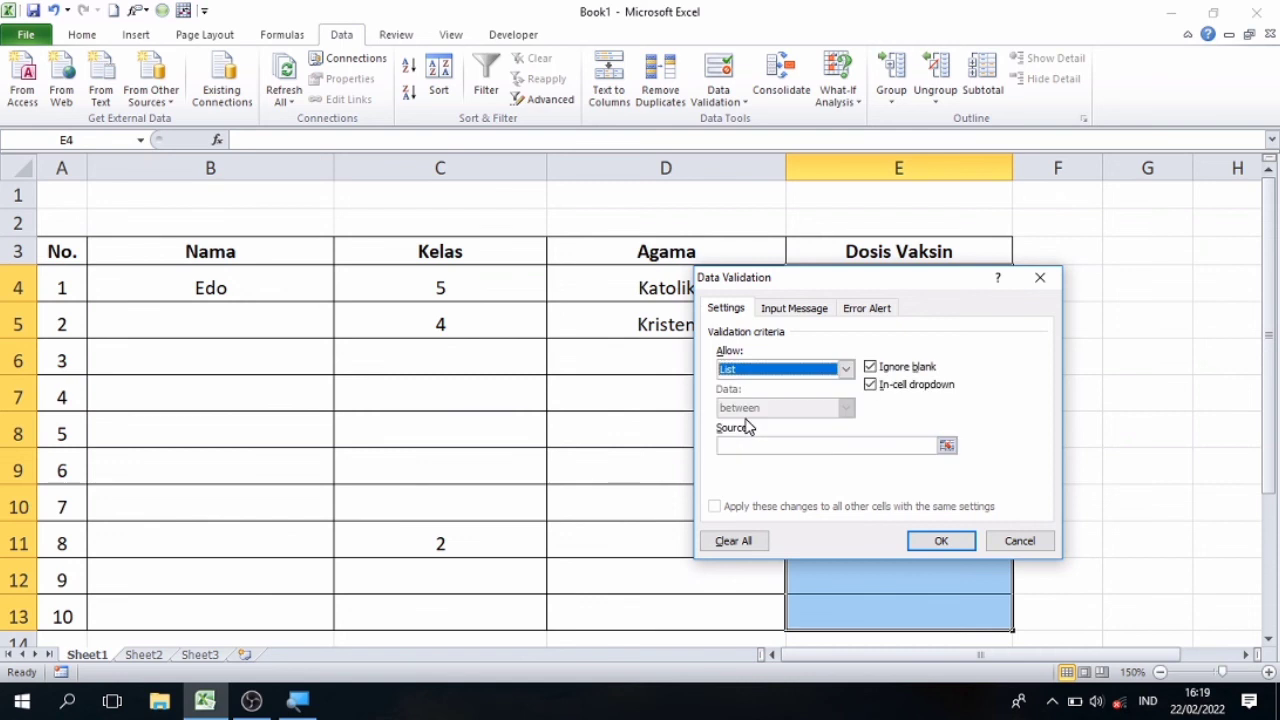
left_click(767, 450)
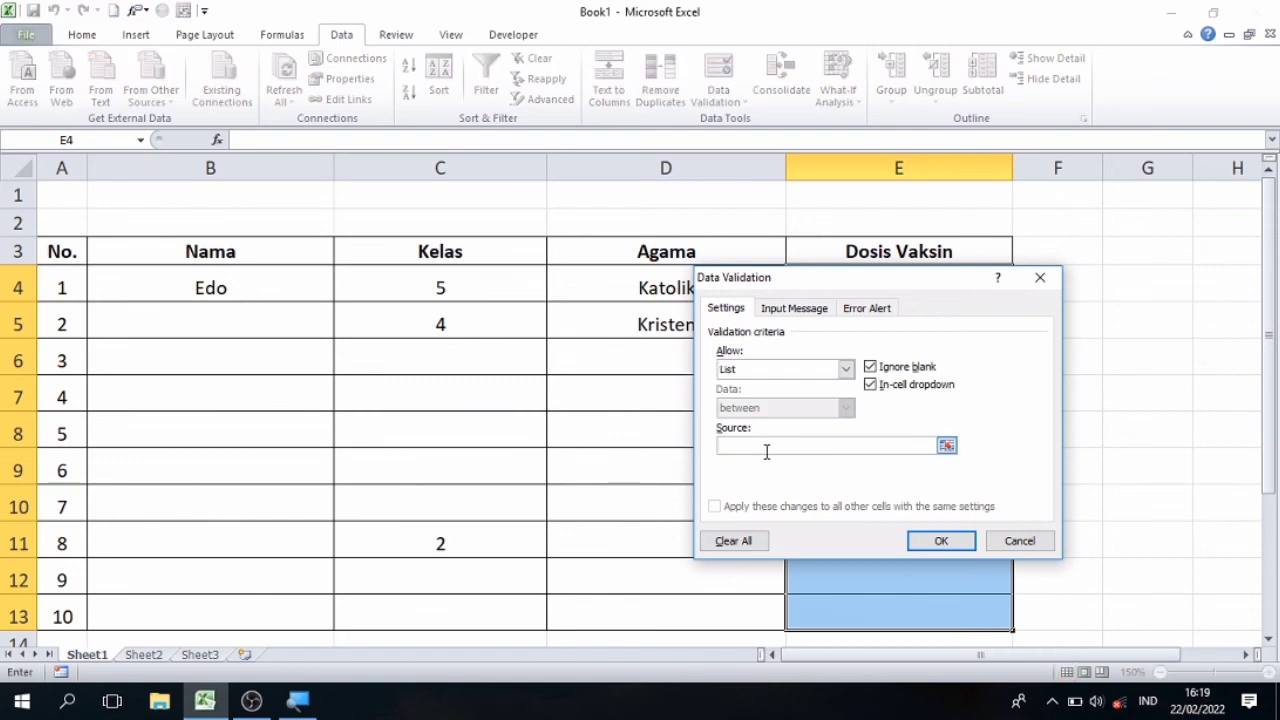
type("dosis ")
type("1")
type(";")
type("d")
type("osi")
type("s 2;")
type("dosis")
type(" 3")
type(";")
left_click(944, 541)
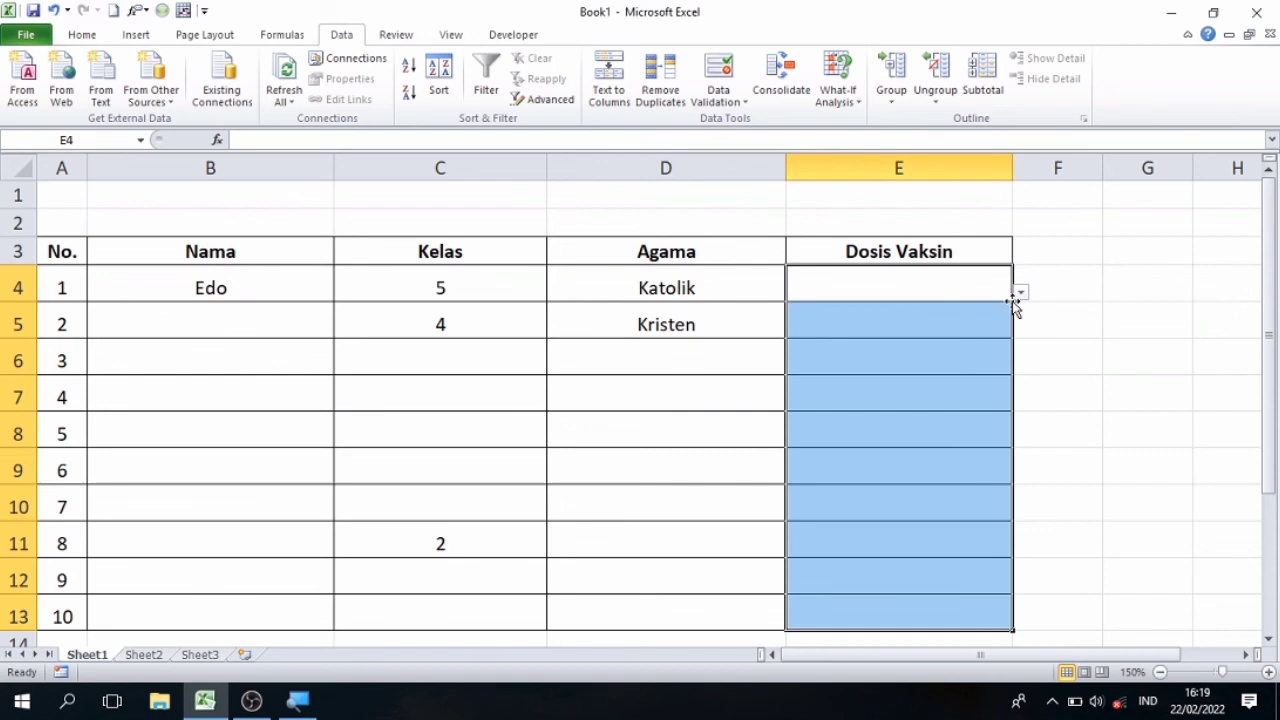
- Choose dosis 2 from the dropdown in E4 and E5, then move to E7
left_click(1019, 296)
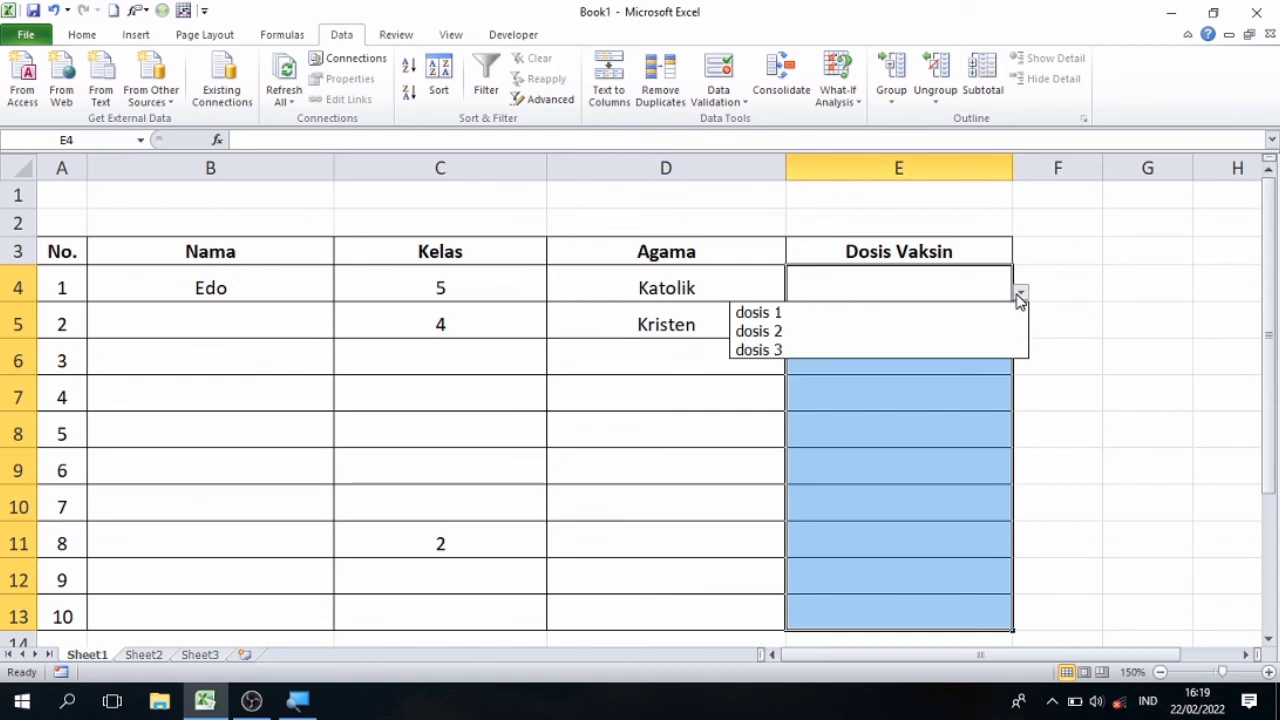
left_click(935, 340)
left_click(964, 324)
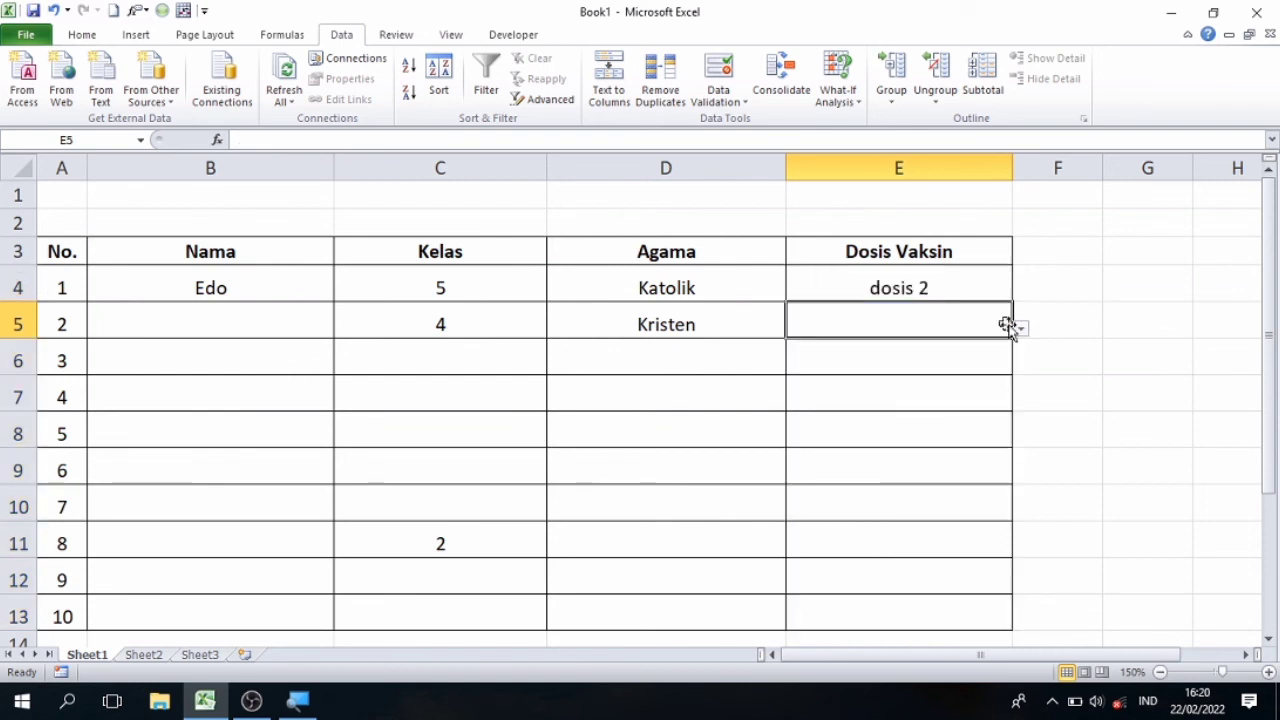
left_click(1020, 329)
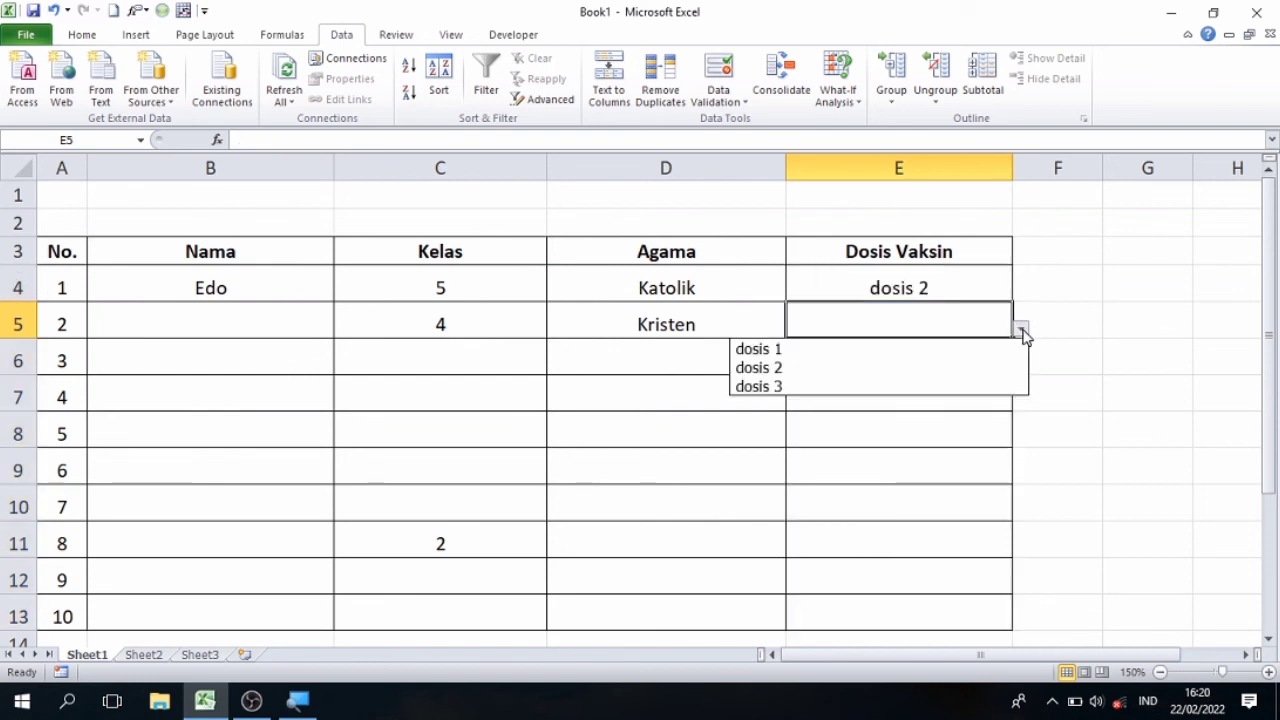
left_click(846, 366)
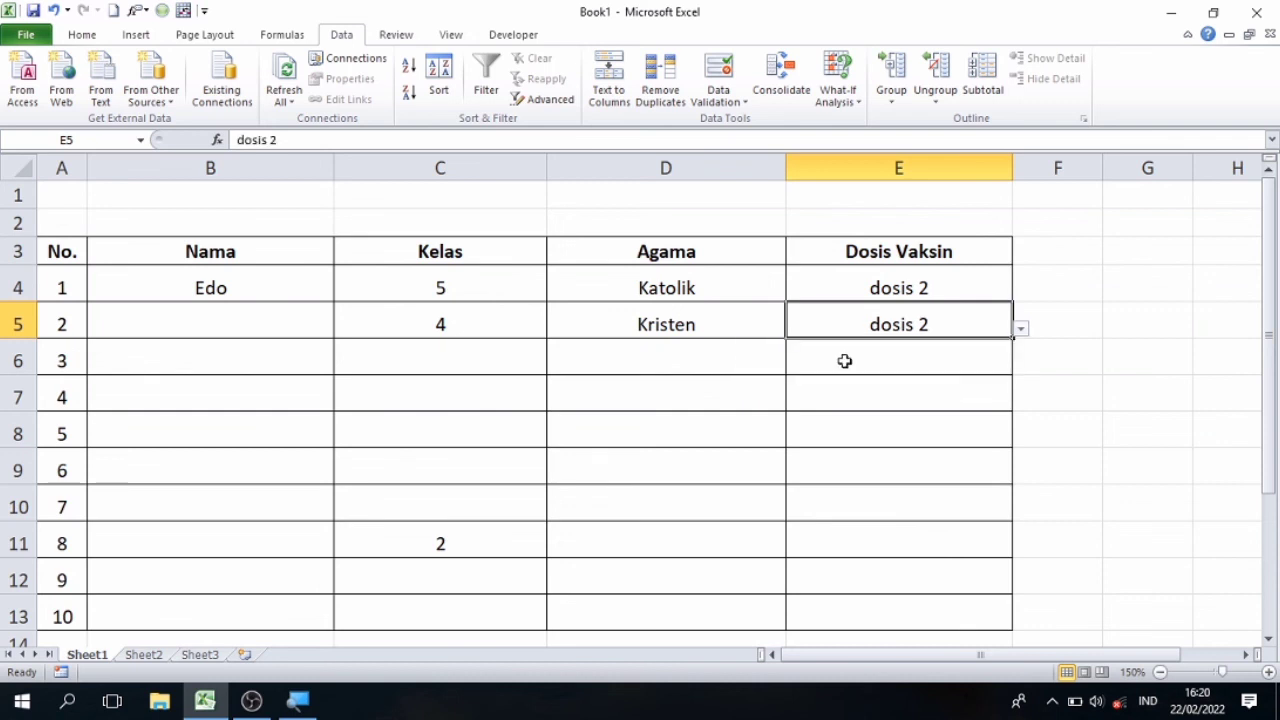
left_click(948, 400)
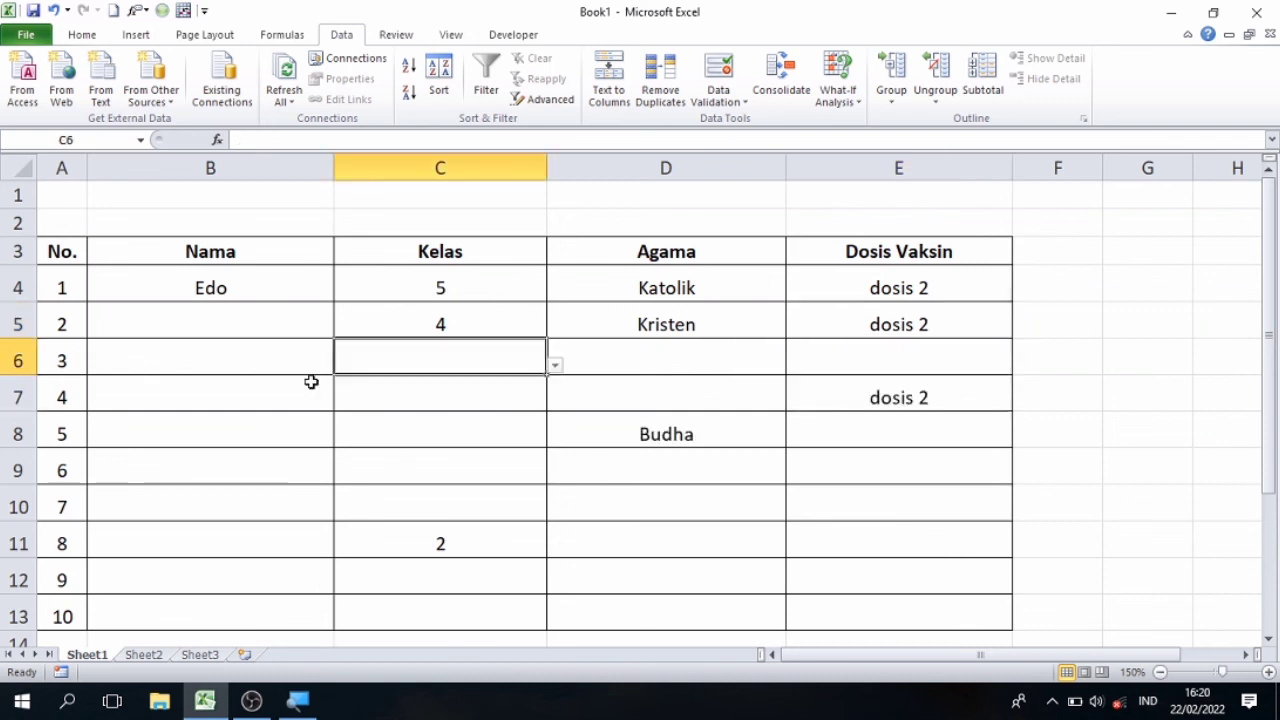